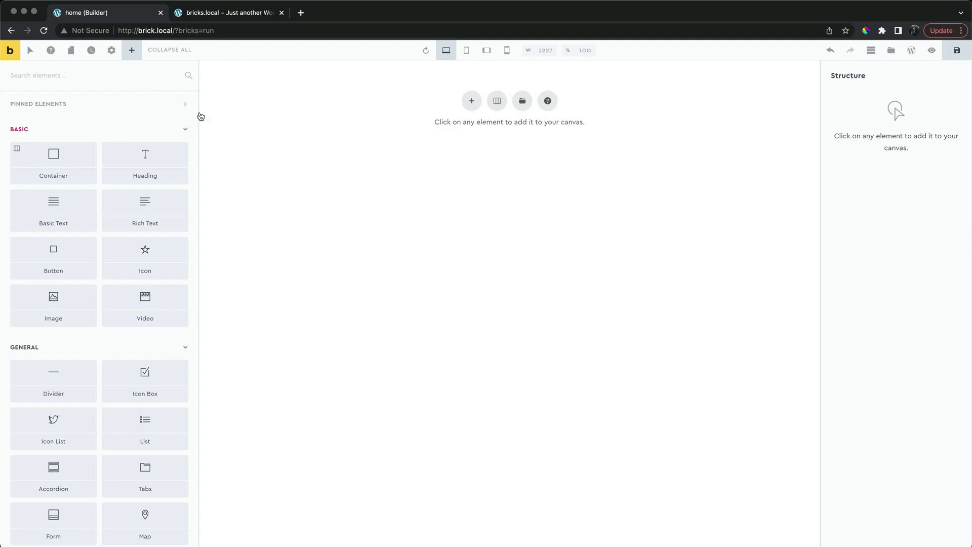
Insert the community 'Liv - Header' template, filtered to headers, and answer the colour palette prompt
click(523, 102)
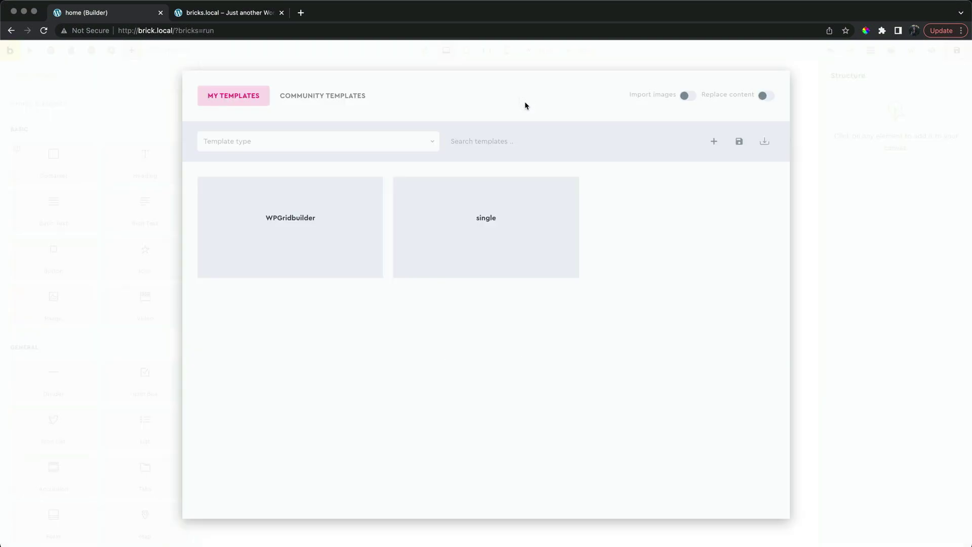
click(351, 96)
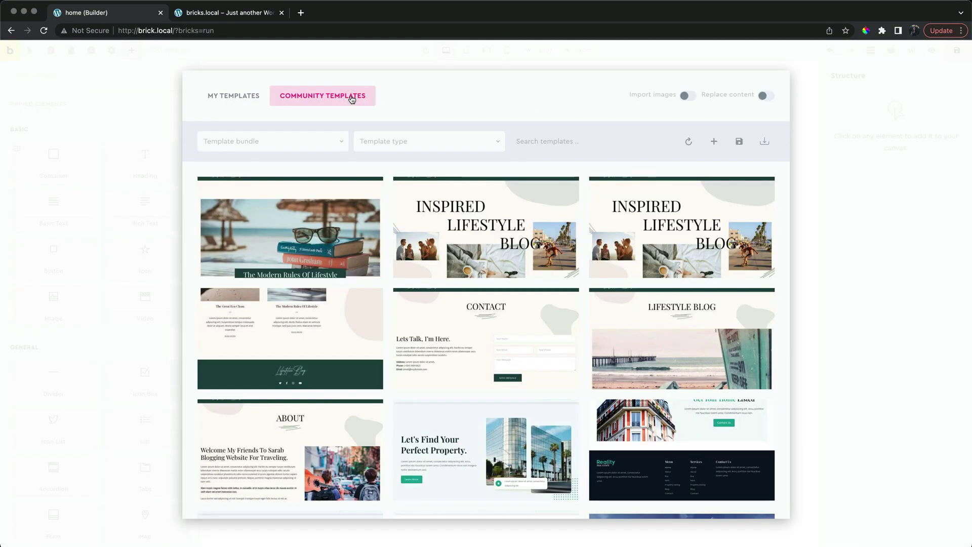
click(398, 144)
click(399, 161)
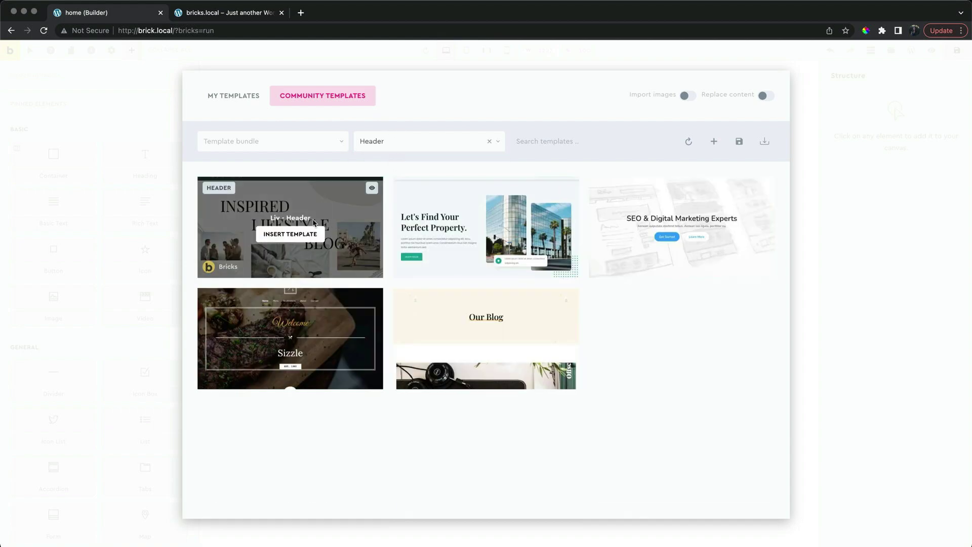
click(302, 234)
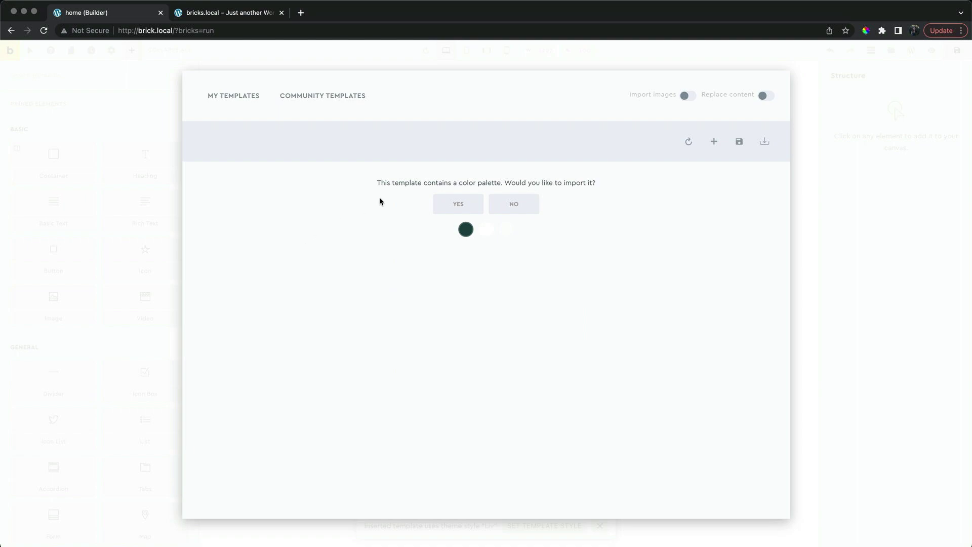
click(532, 204)
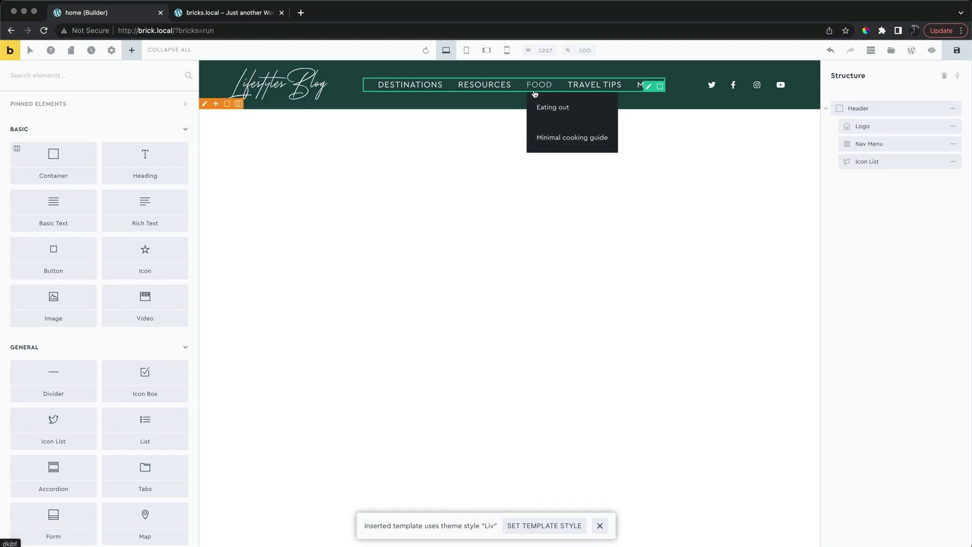
Select the Nav Menu and preview it at tablet portrait and mobile landscape widths
click(510, 88)
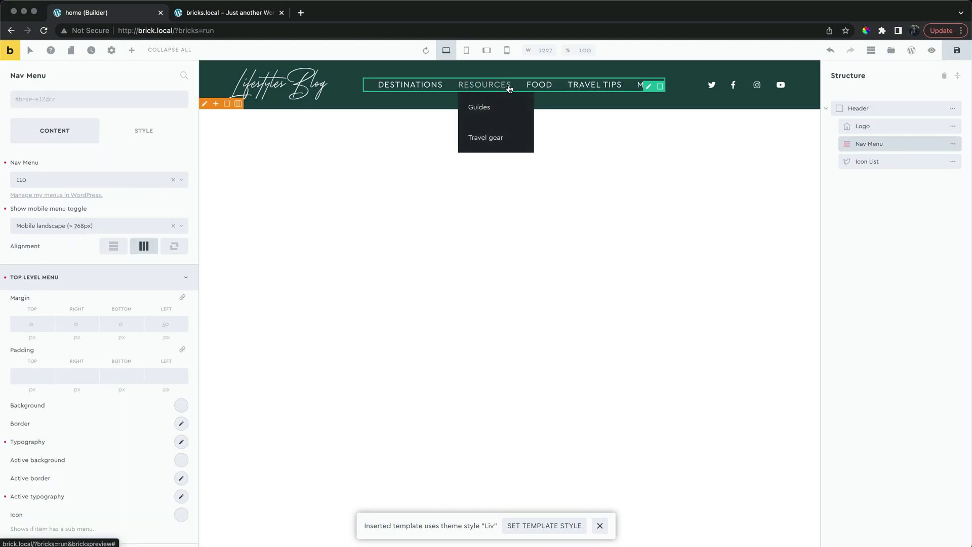
click(466, 50)
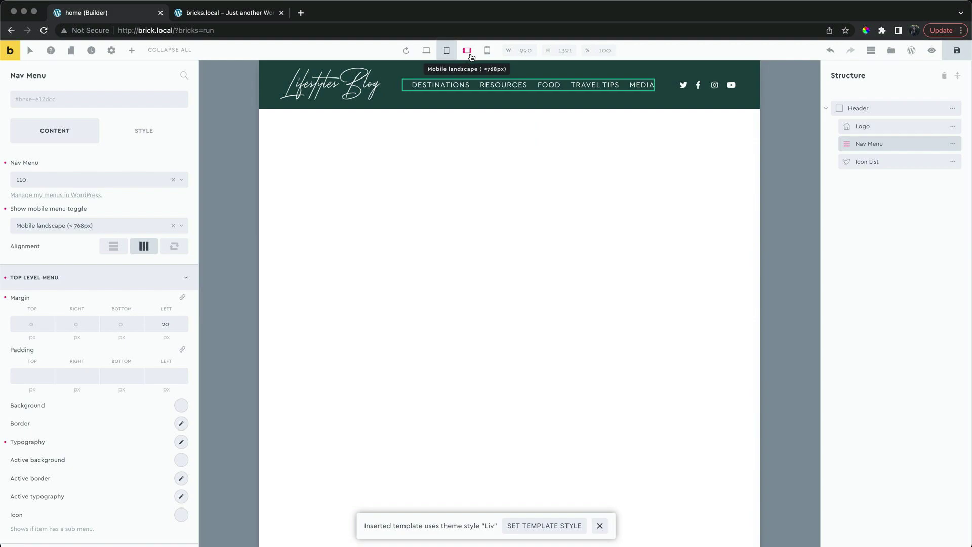
click(468, 53)
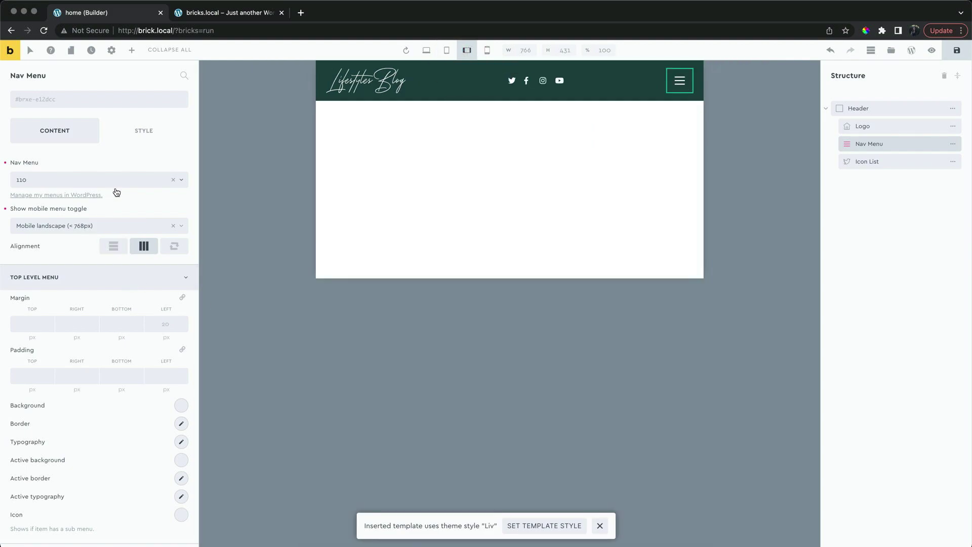
Preview the Nav Menu's mobile menu settings, then return to desktop width
click(94, 280)
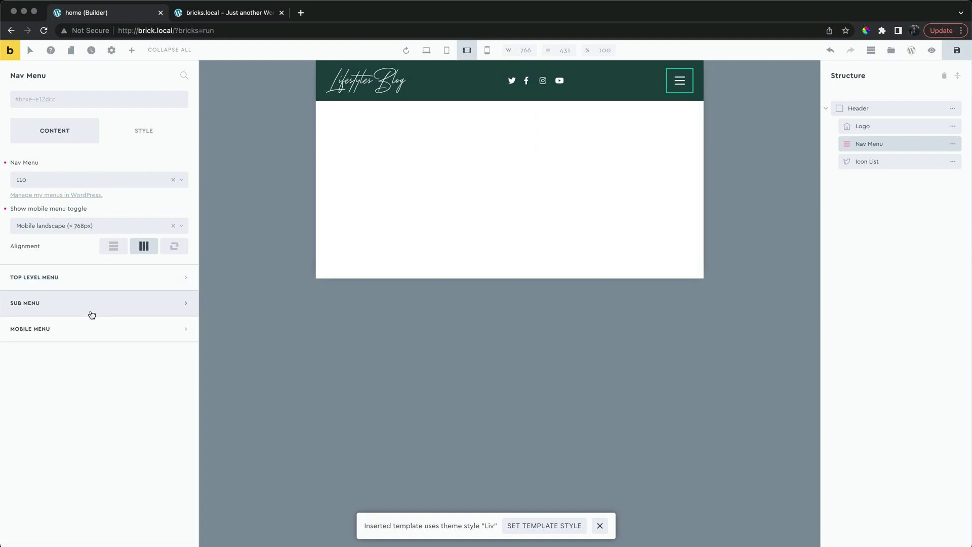
click(89, 329)
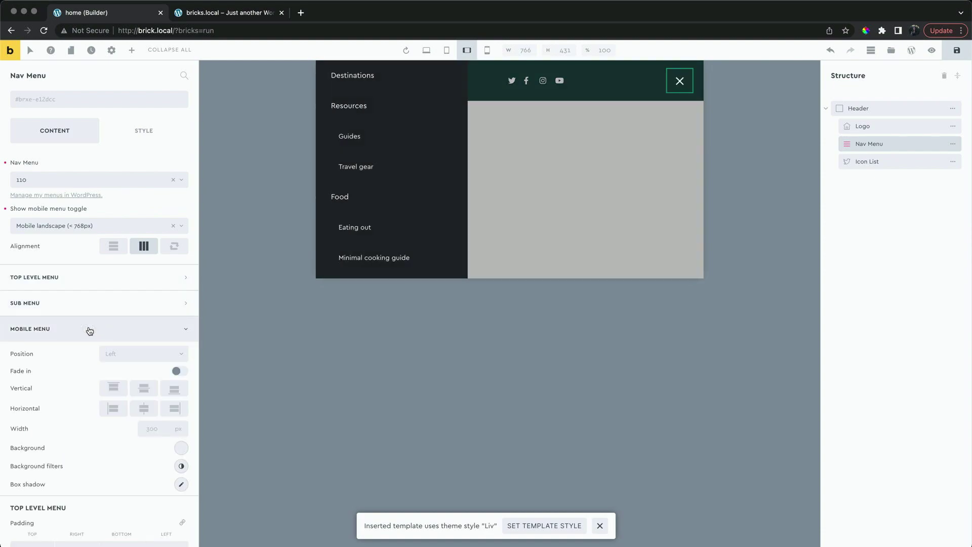
click(89, 329)
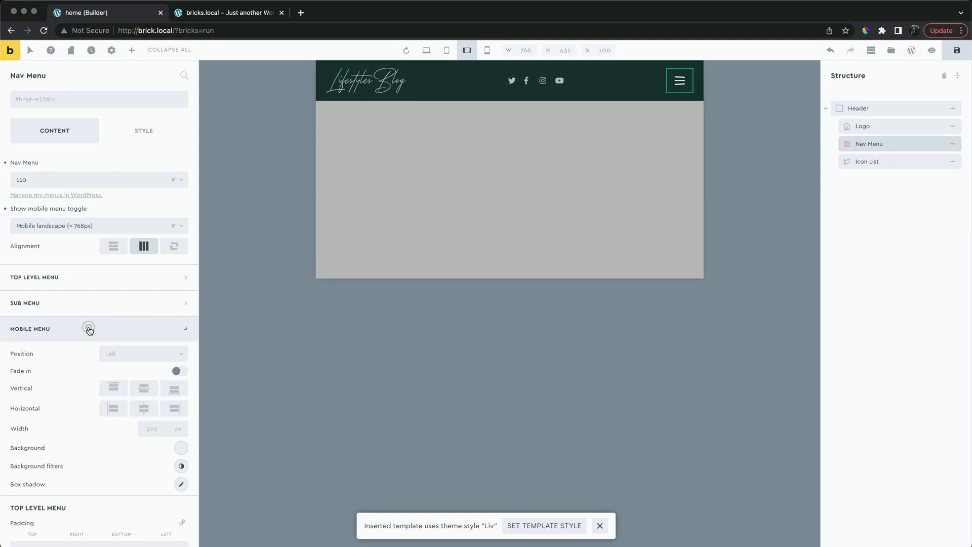
click(89, 330)
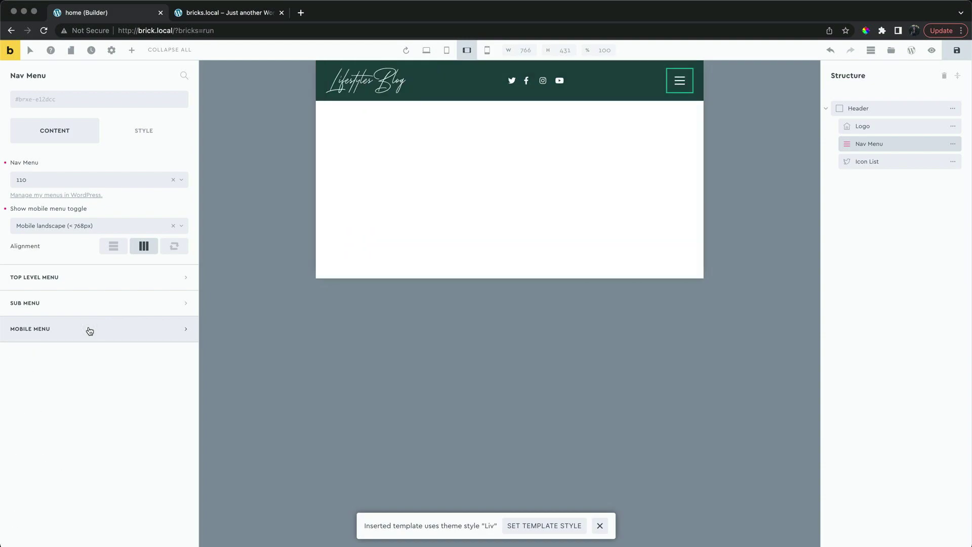
click(427, 50)
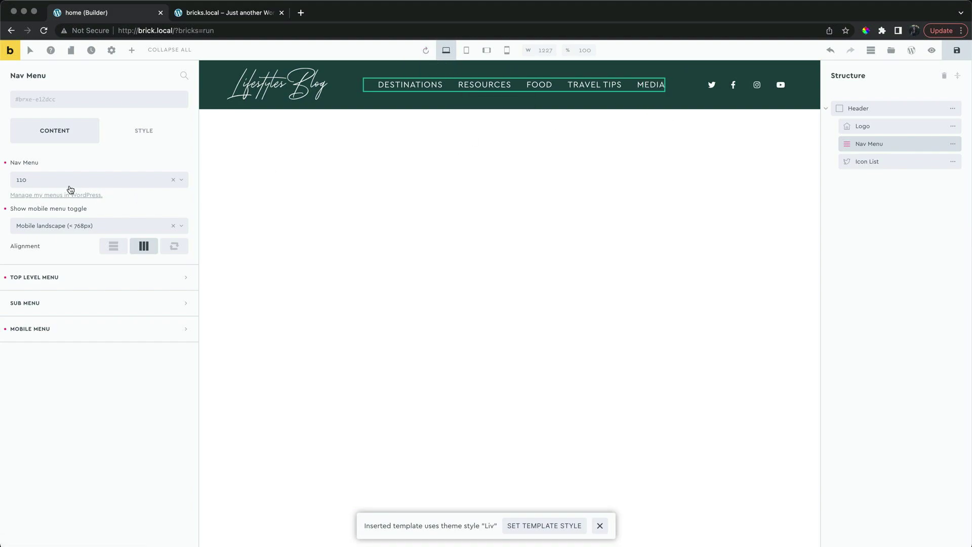
Set the Nav Menu's 'Show mobile menu toggle' to Never and check it at mobile landscape
click(51, 228)
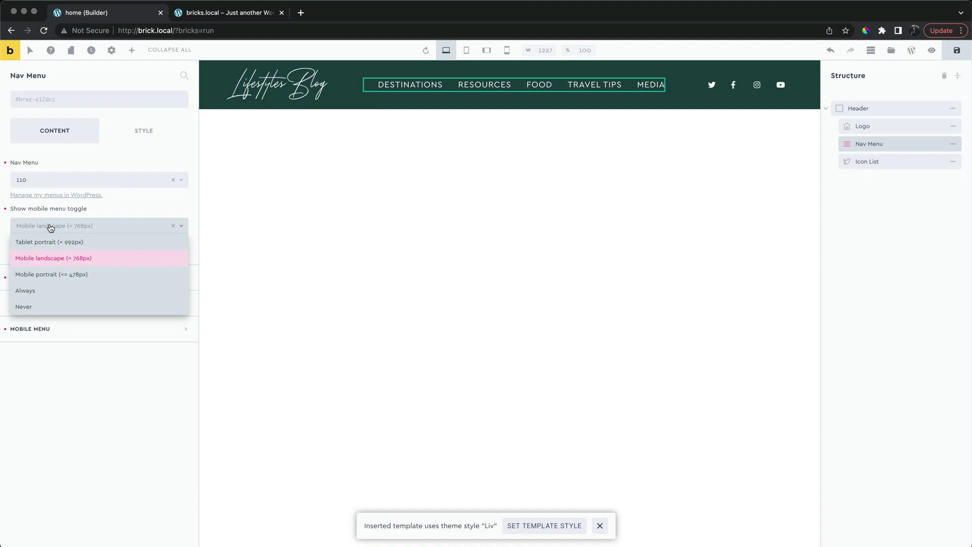
click(47, 308)
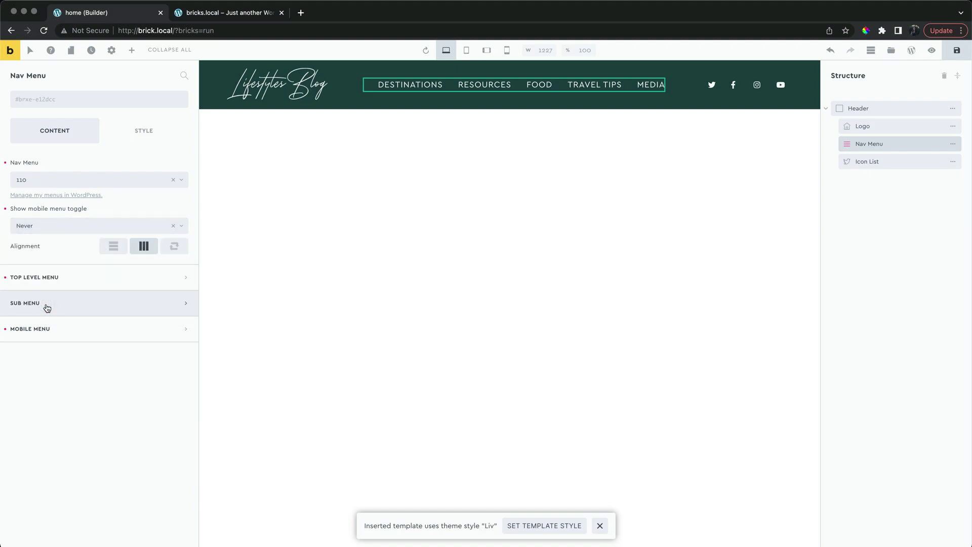
click(472, 59)
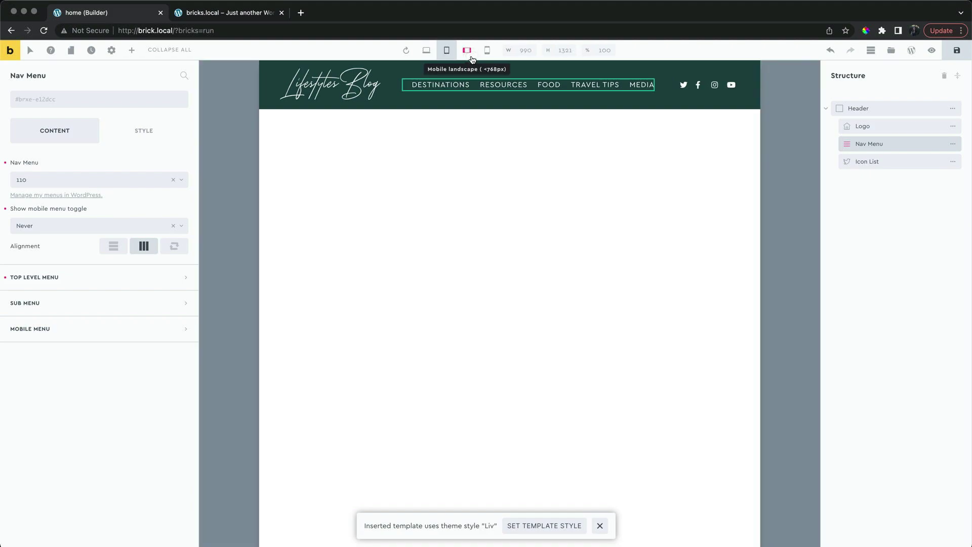
click(470, 52)
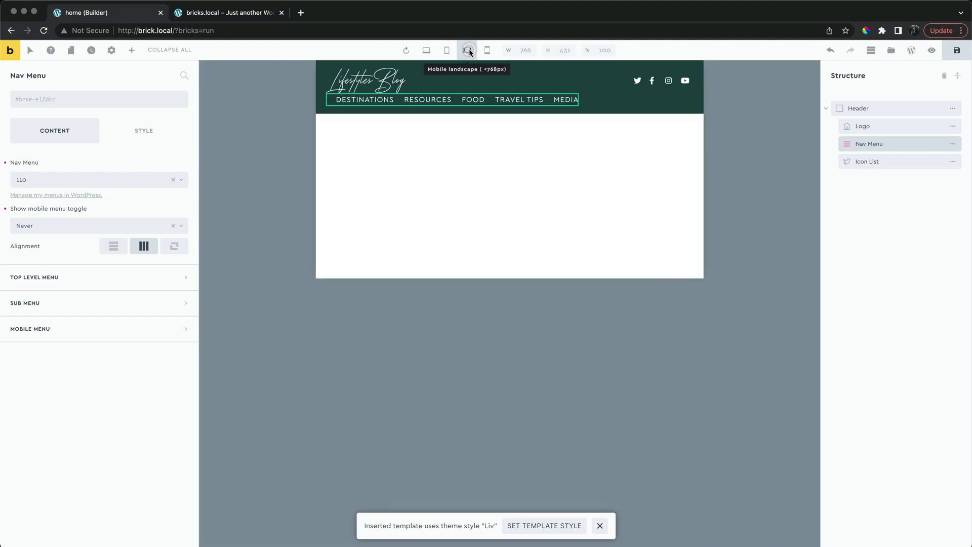
mouse_move(472, 99)
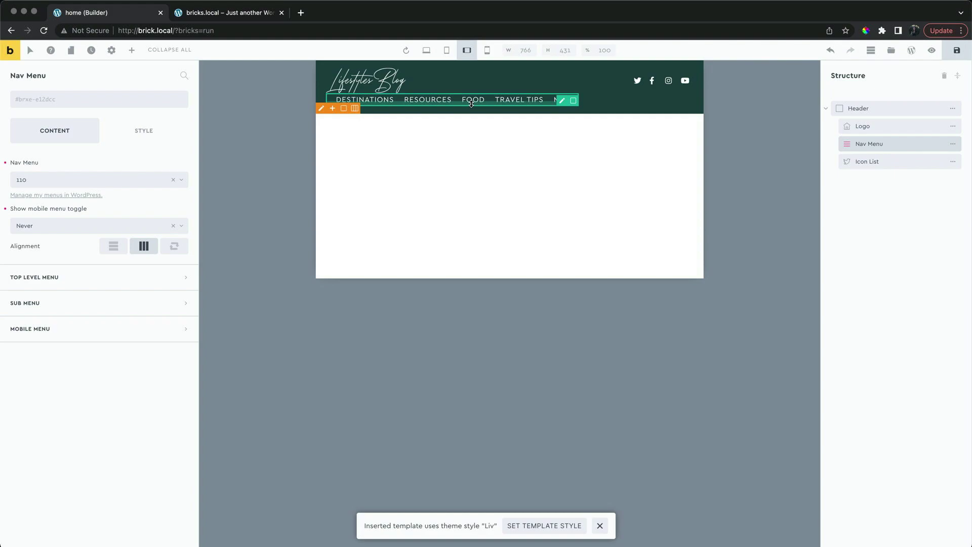
At mobile landscape, set the Nav Menu's Display to none, then select the Logo
click(152, 137)
click(131, 167)
scroll(113, 301, down, 1)
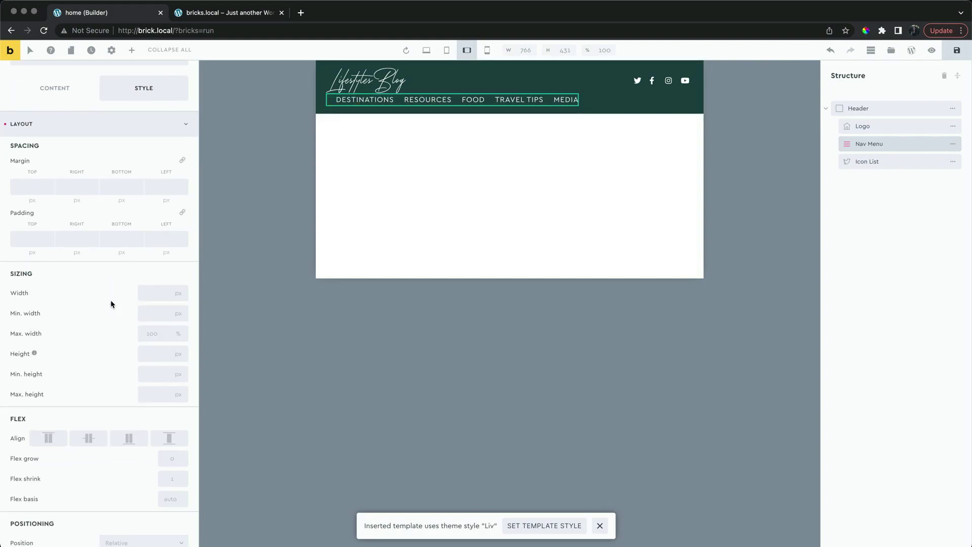
scroll(113, 302, down, 7)
scroll(111, 301, down, 1)
click(127, 312)
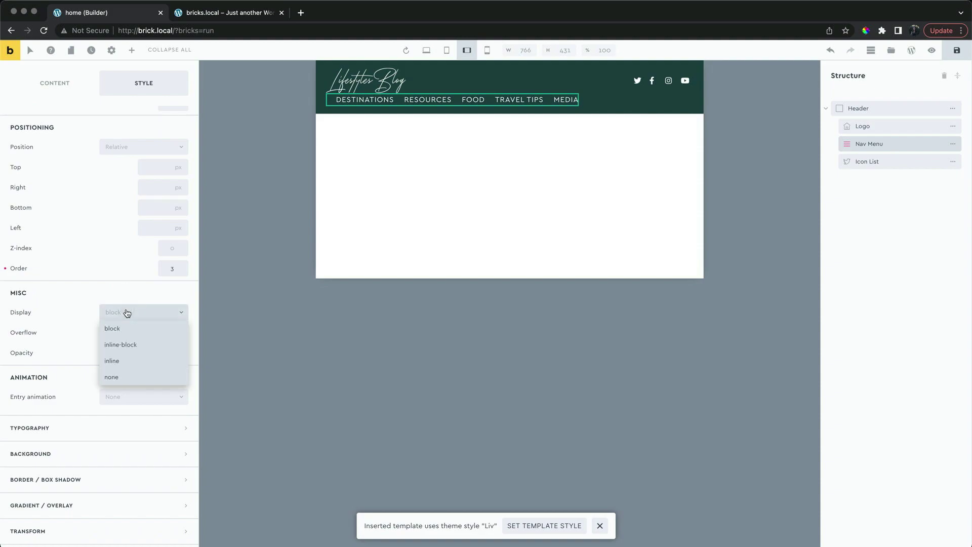
click(121, 377)
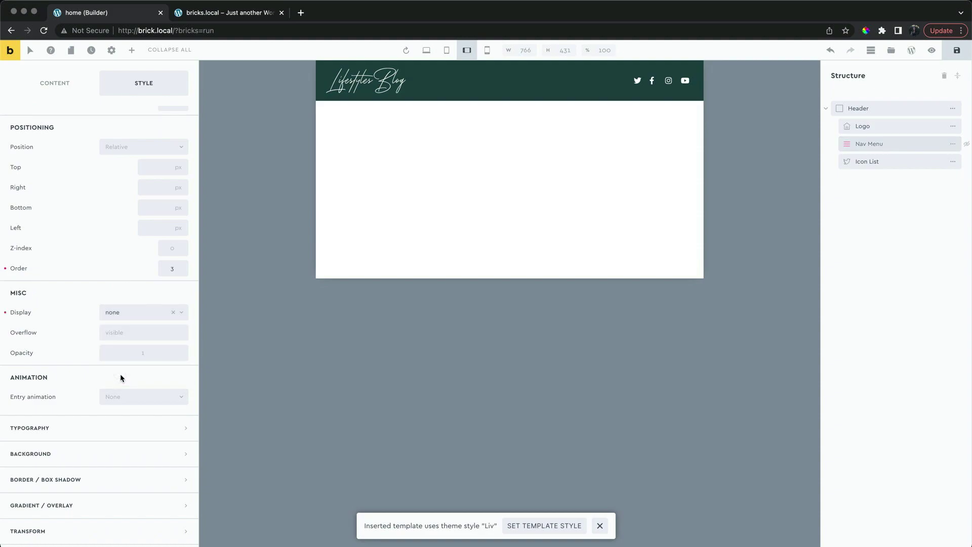
click(859, 129)
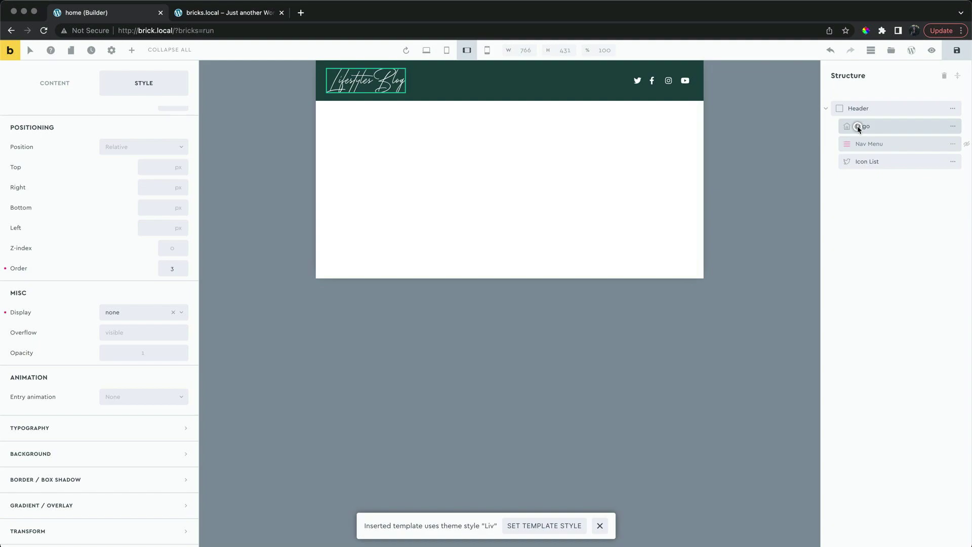
Add a Burger Trigger and drag it above the Logo as the header's first element
click(132, 50)
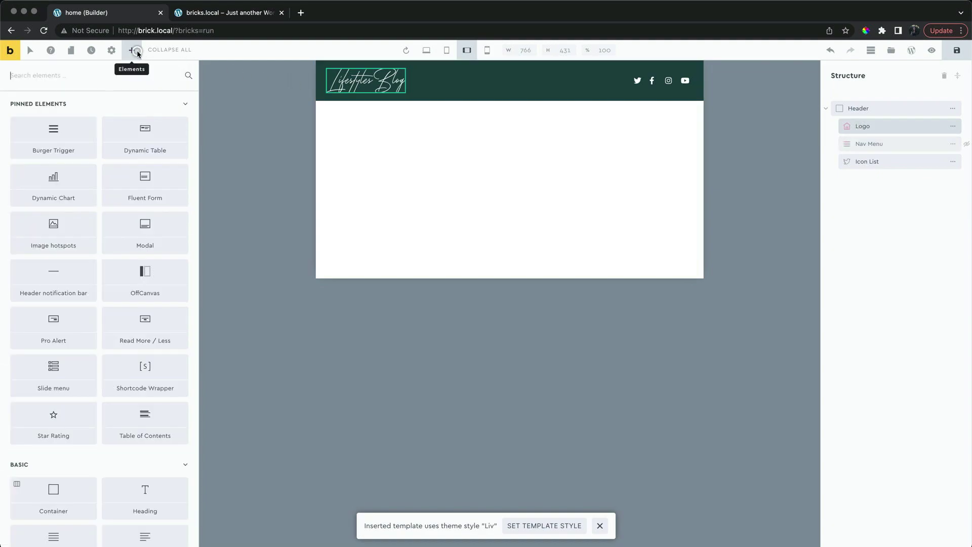
text(burg)
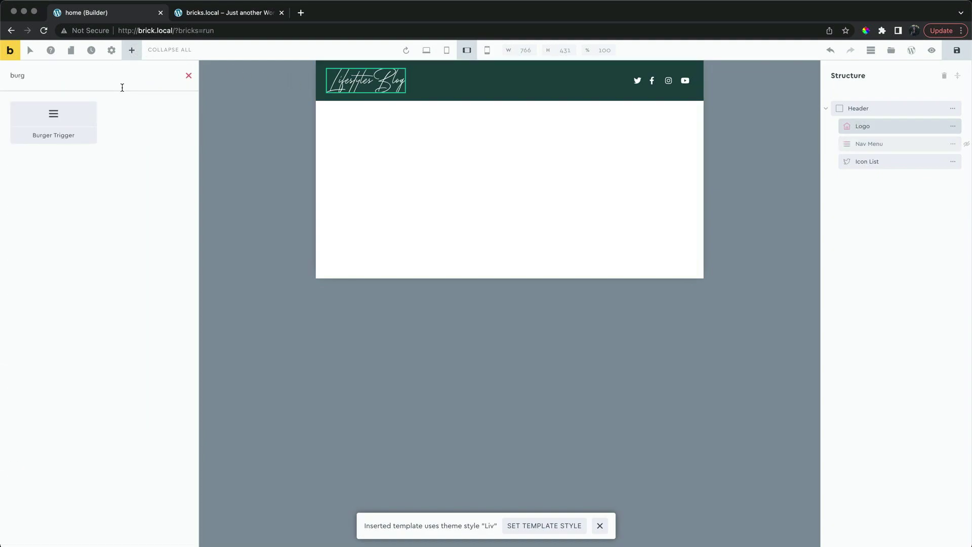
click(57, 124)
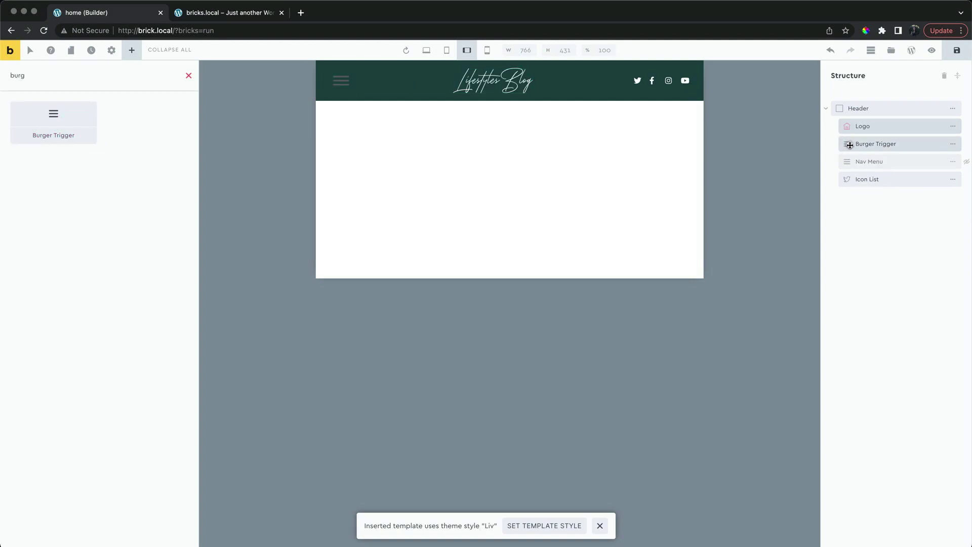
drag(849, 144, 864, 122)
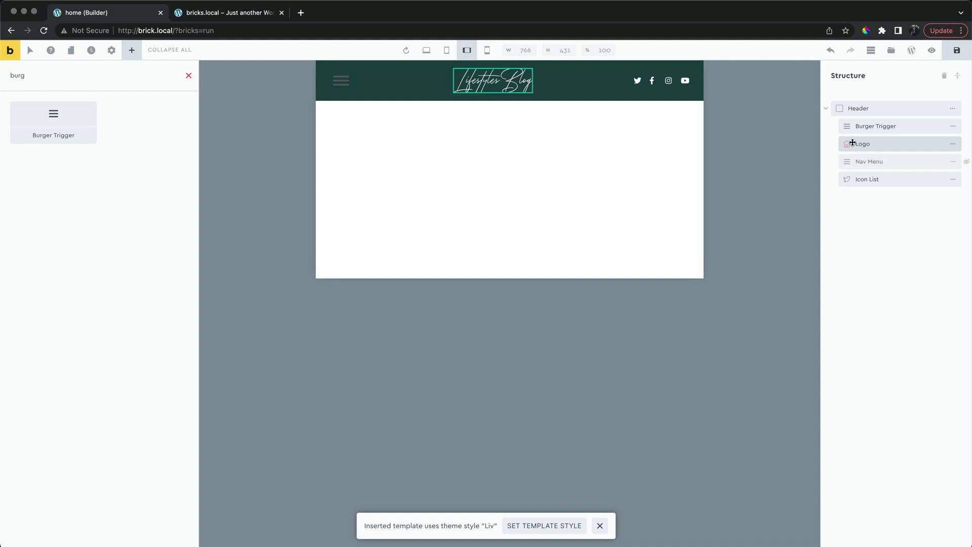
click(869, 128)
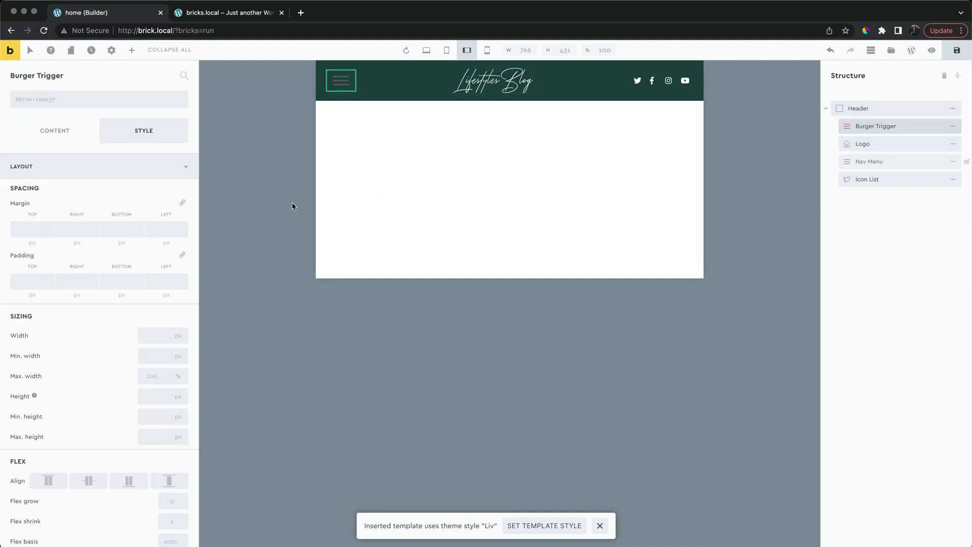
Set the burger trigger's animation to slider and its burger scale to 0.7
click(74, 142)
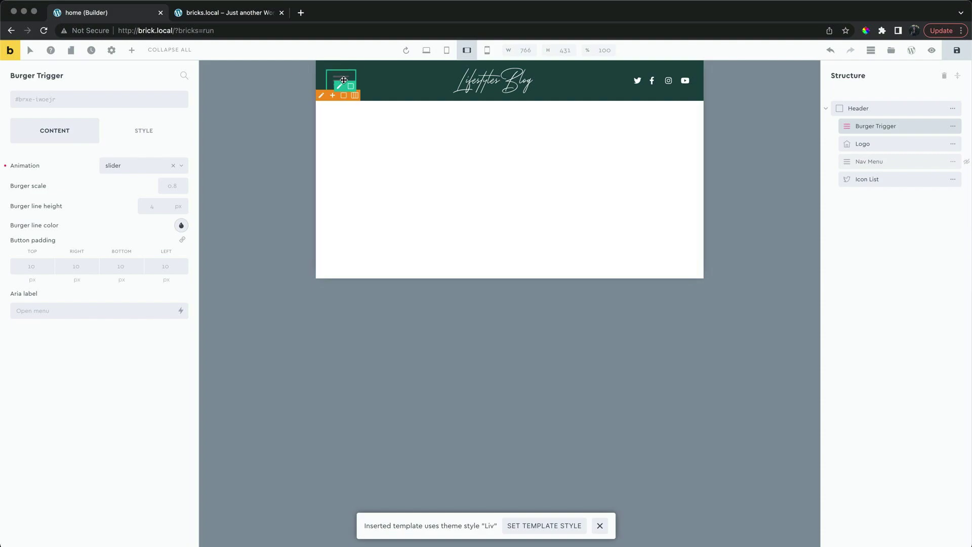
click(138, 167)
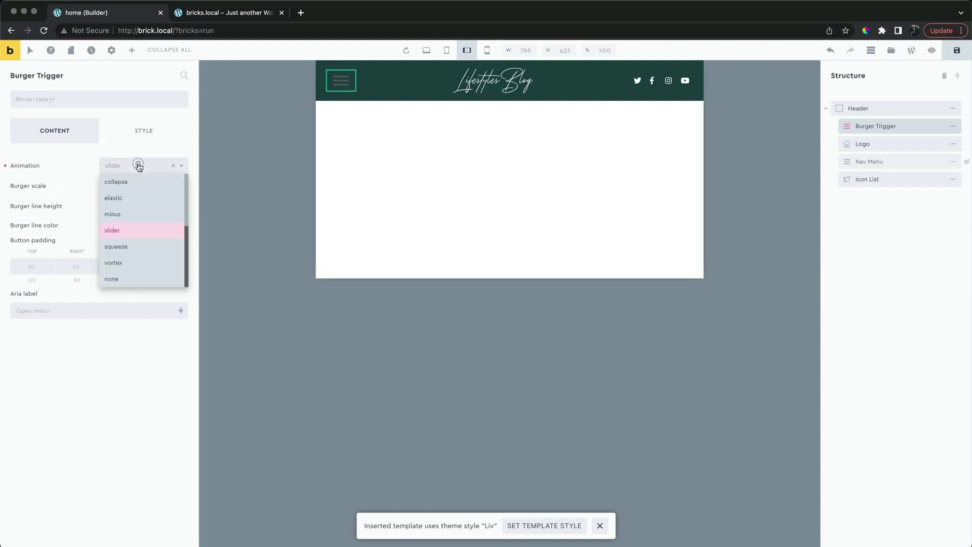
click(137, 229)
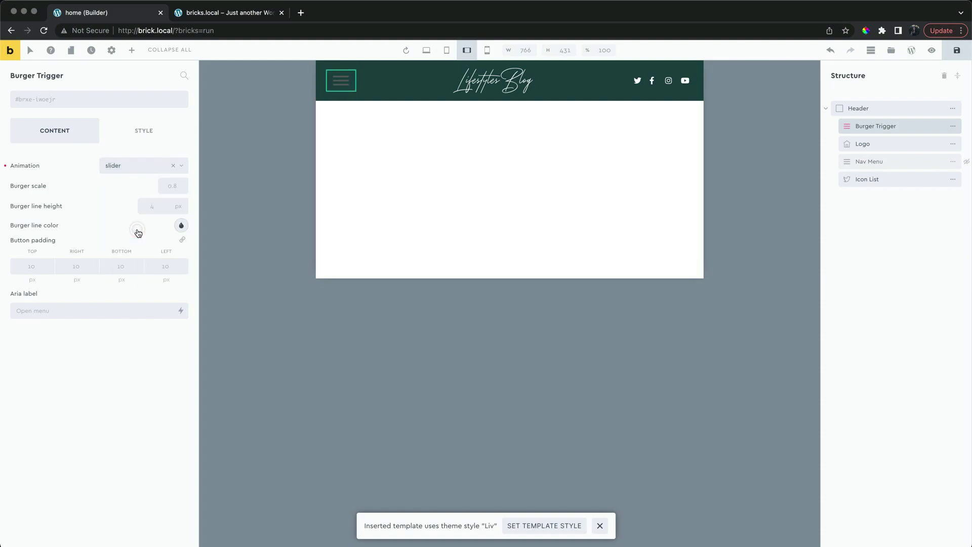
click(164, 183)
text(0.6)
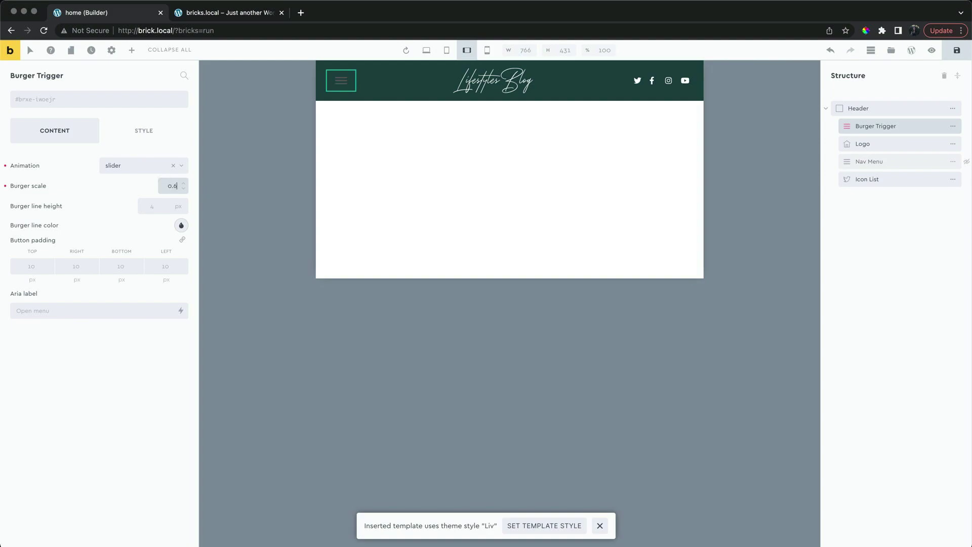
key(BackSpace)
key(BackSpace)
key(BackSpace)
text(7)
key(BackSpace)
text(0.7)
Colour the burger lines with the light #f5f9fa swatch
click(181, 225)
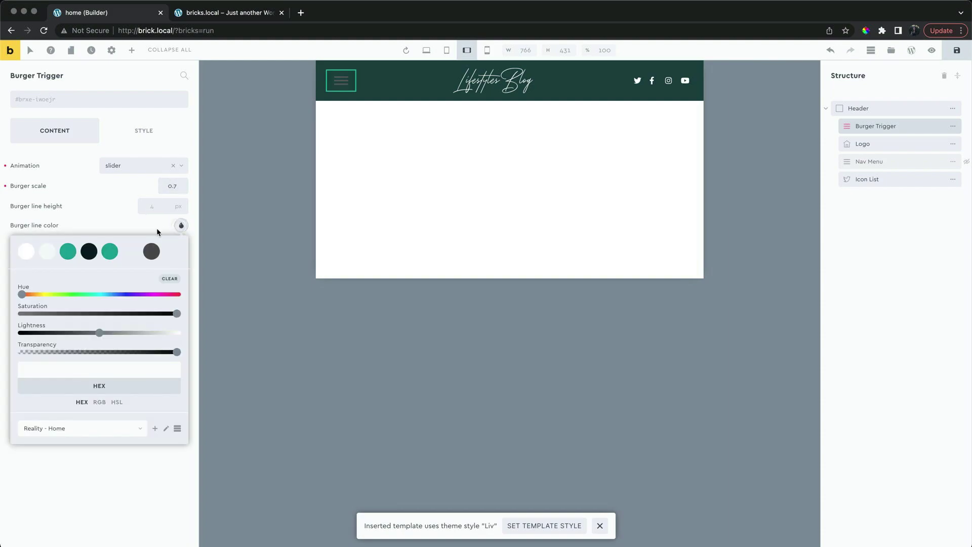
click(51, 252)
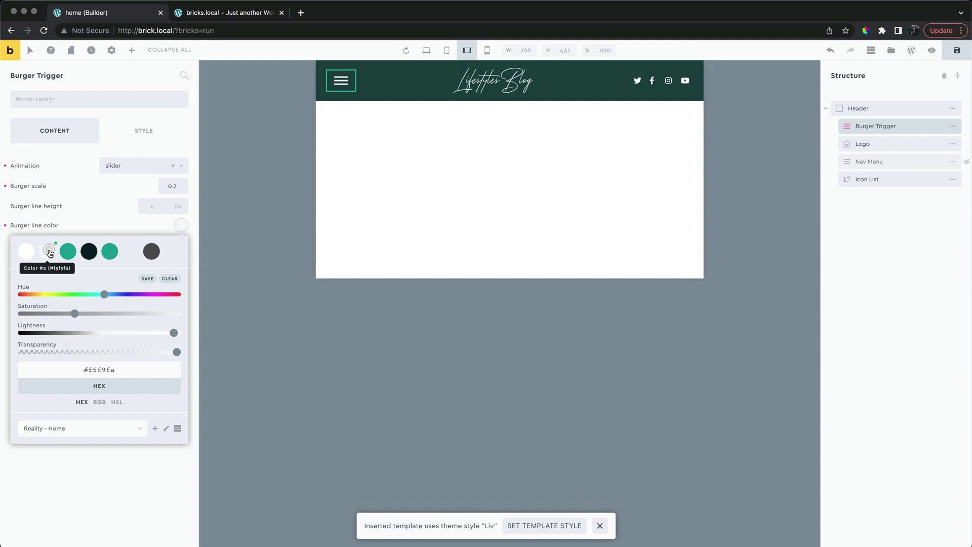
click(87, 201)
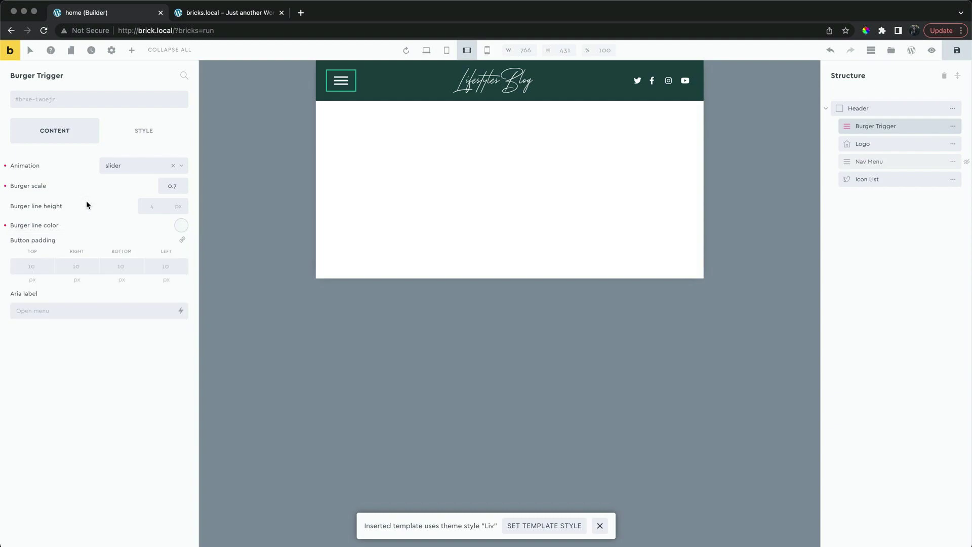
click(71, 310)
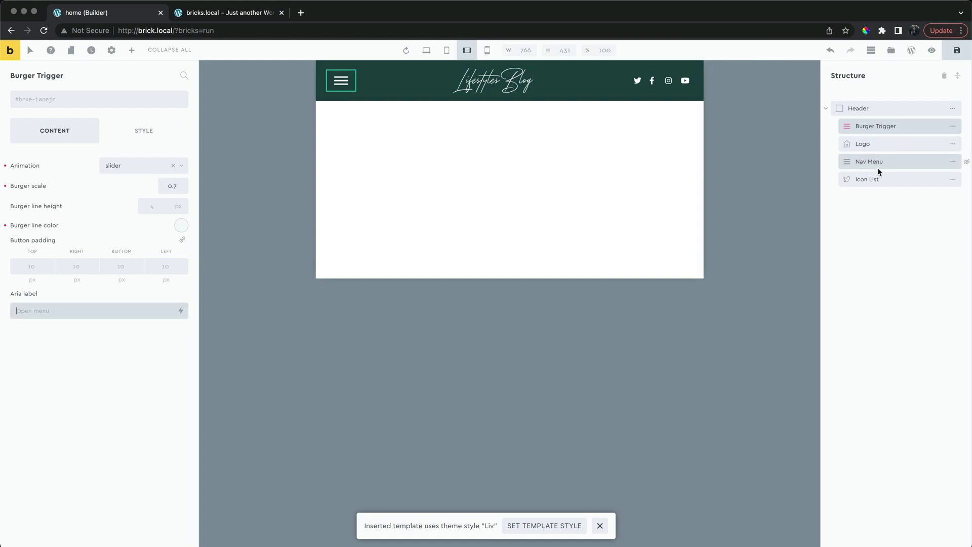
Insert a Slide menu element at the end of the Header via the 'sl' element search
click(876, 109)
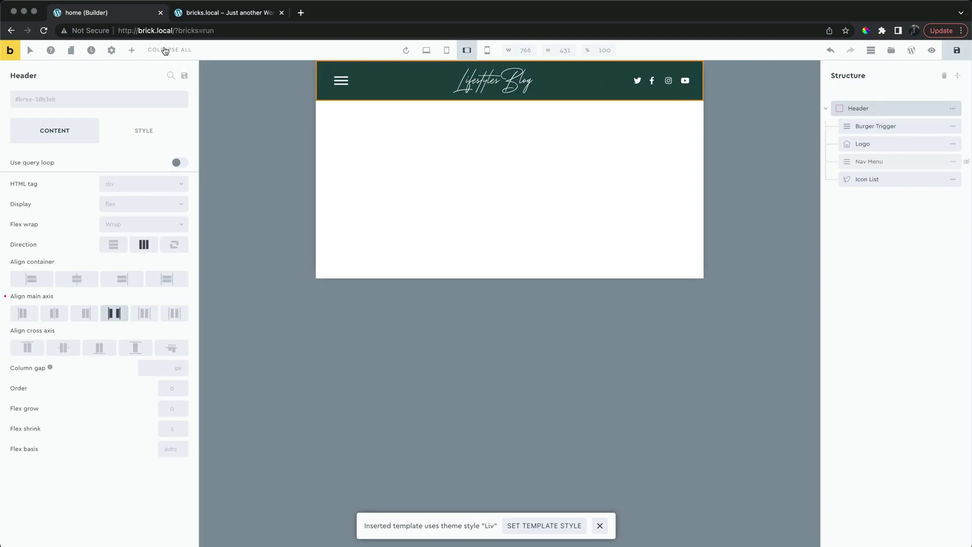
click(137, 50)
text(sl)
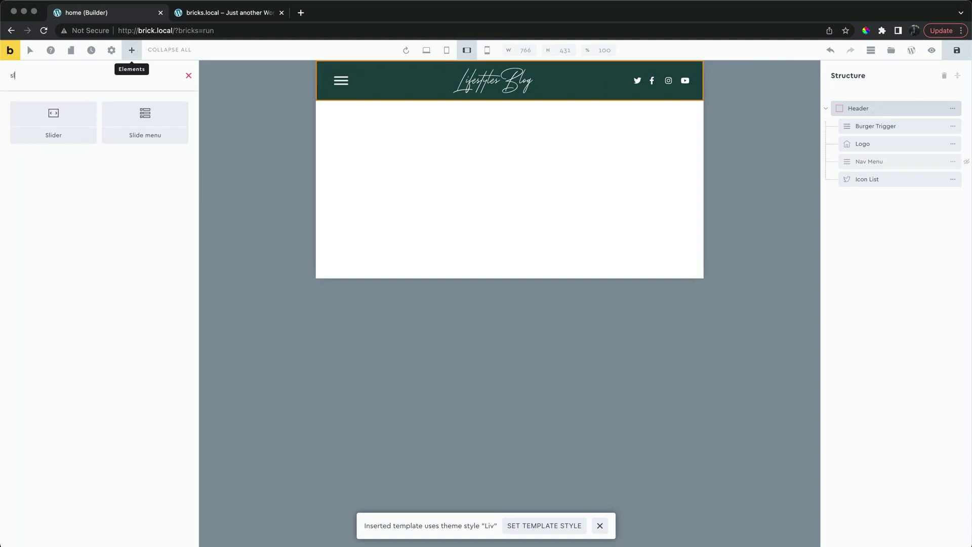
click(132, 120)
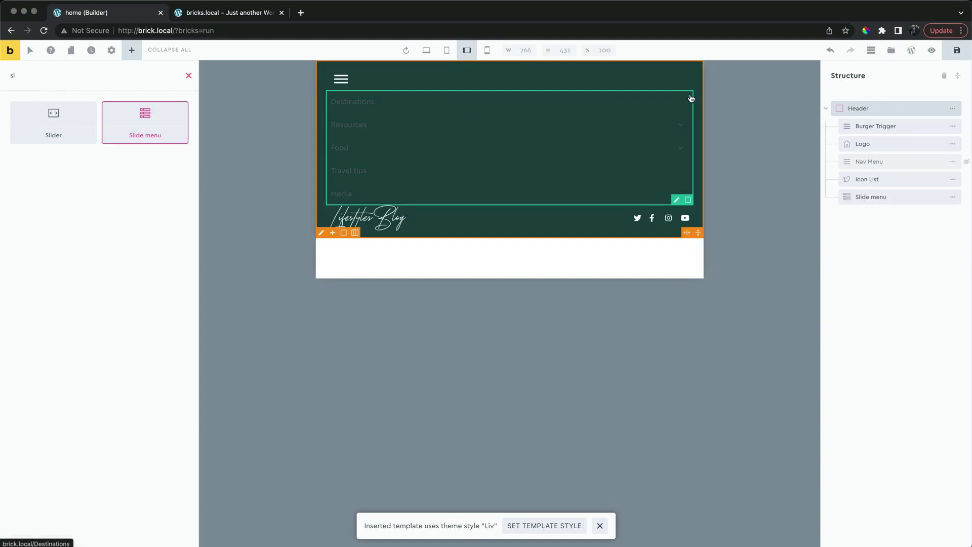
click(866, 195)
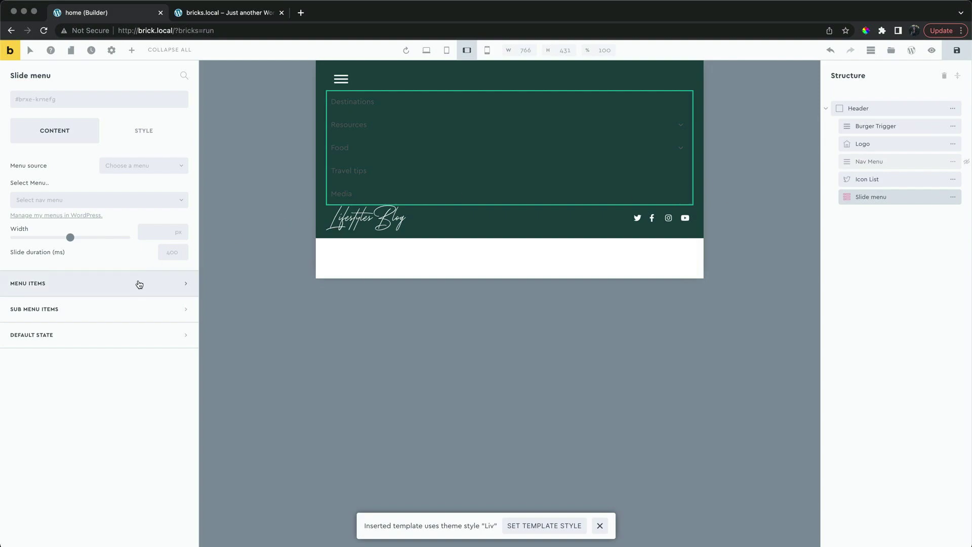
Point the Slide menu at the 'Menu' navigation and colour its link text #f5f9fa
click(127, 201)
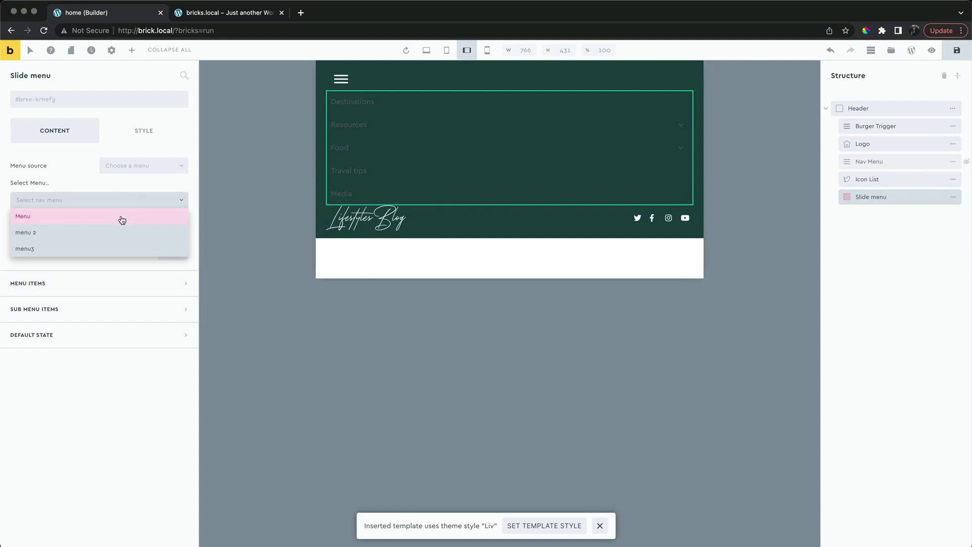
click(121, 219)
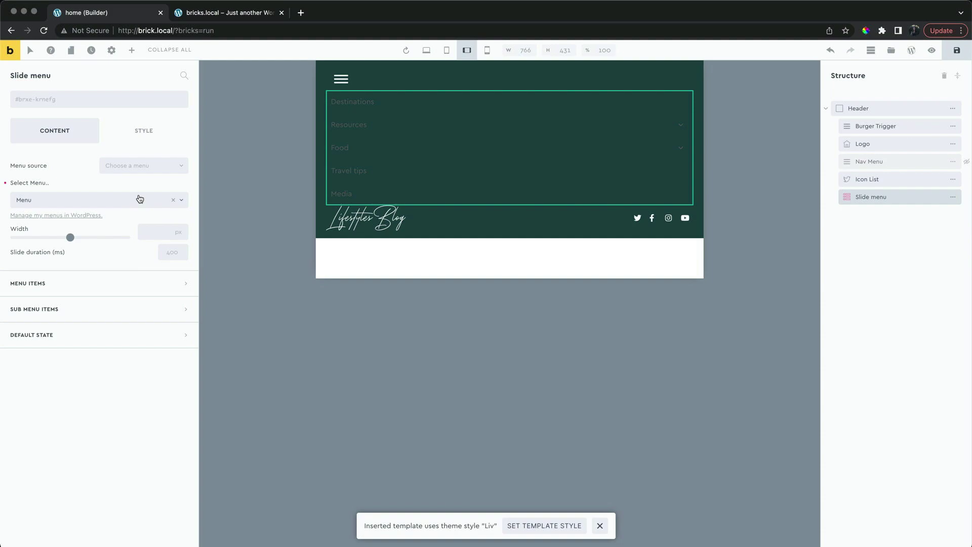
click(122, 264)
click(116, 282)
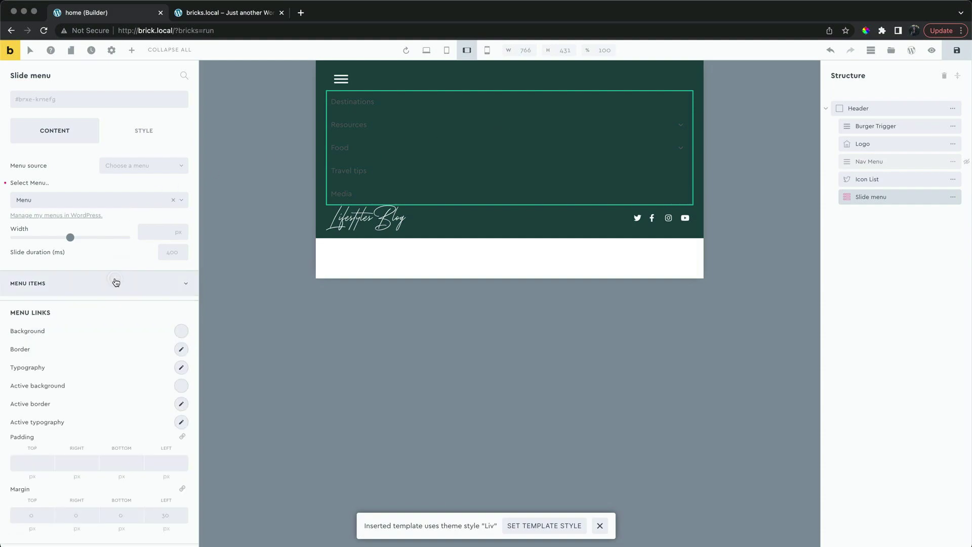
click(179, 369)
click(172, 395)
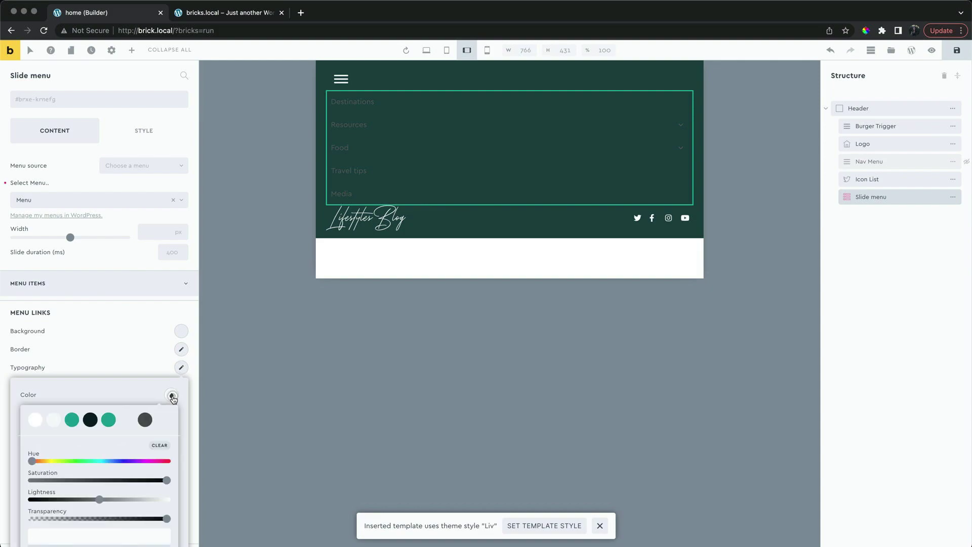
click(54, 420)
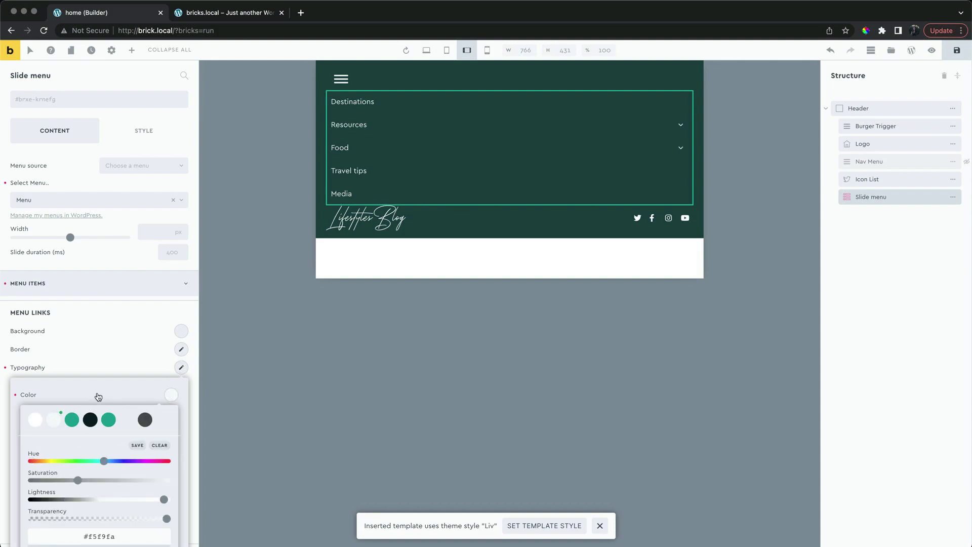
click(180, 368)
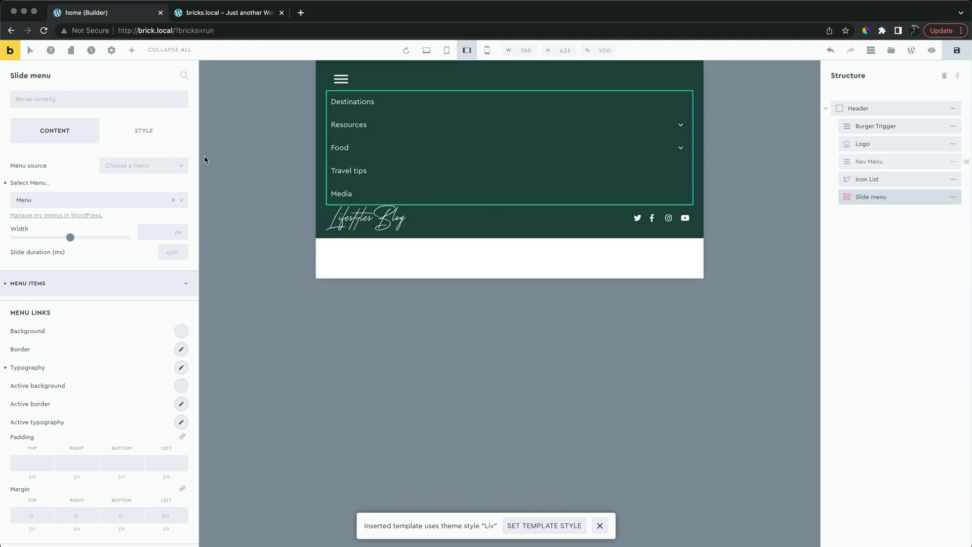
Set the slide menu's position to Absolute
click(149, 138)
click(135, 163)
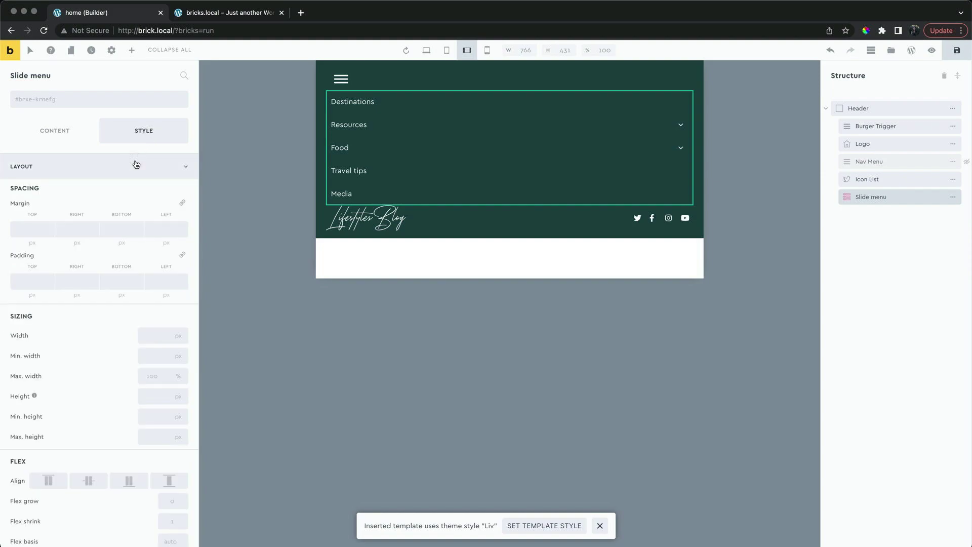
scroll(94, 260, down, 5)
scroll(94, 259, down, 1)
click(130, 323)
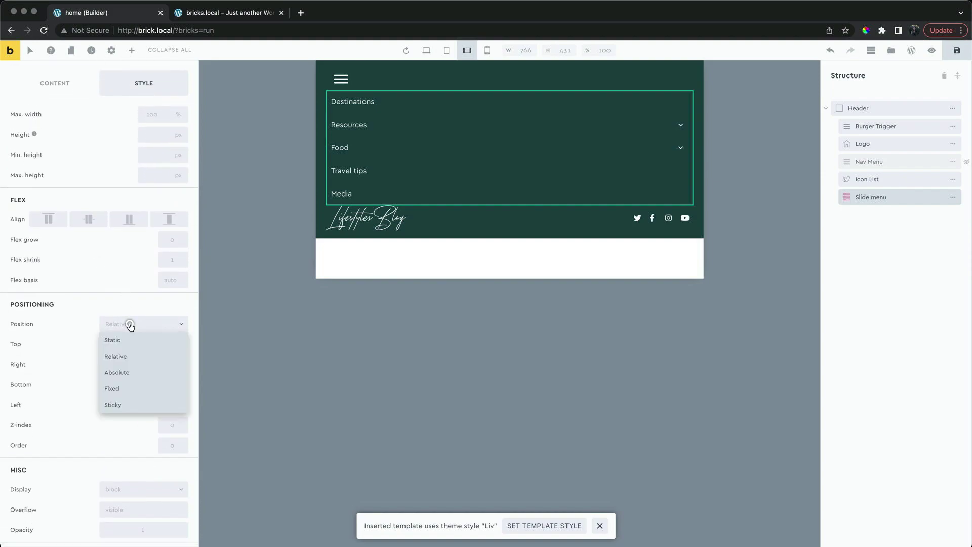
click(127, 372)
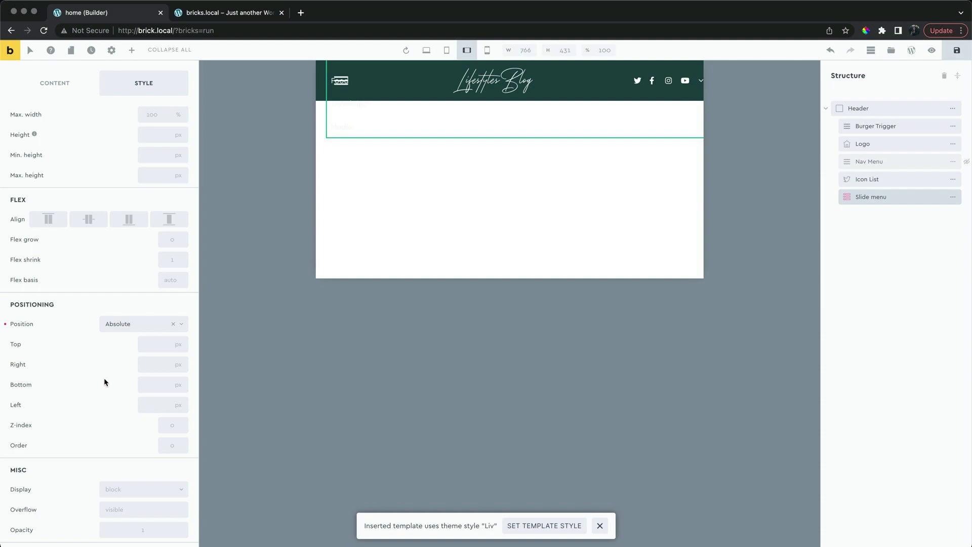
Give the slide menu offsets of Top 100%, Left 0 and Right 0
scroll(107, 380, down, 1)
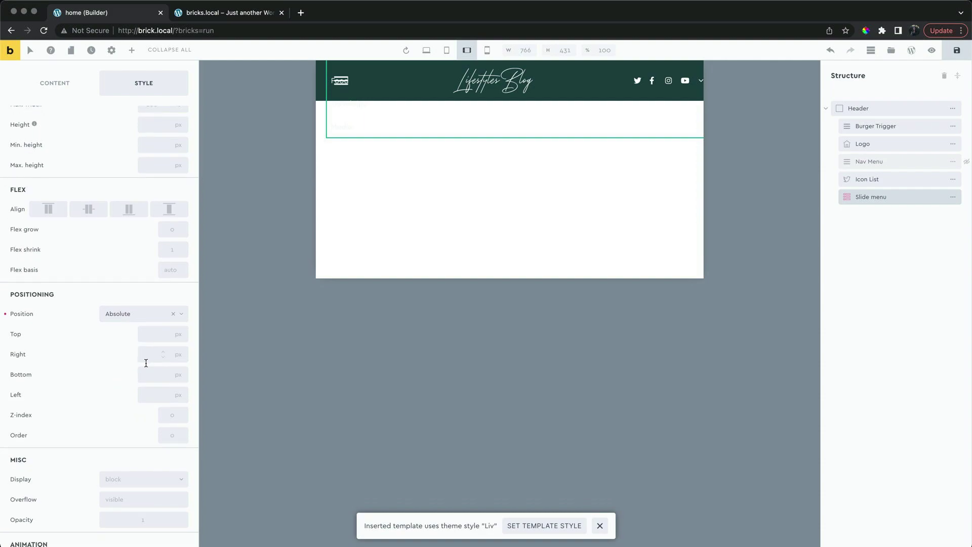
click(150, 393)
text(0)
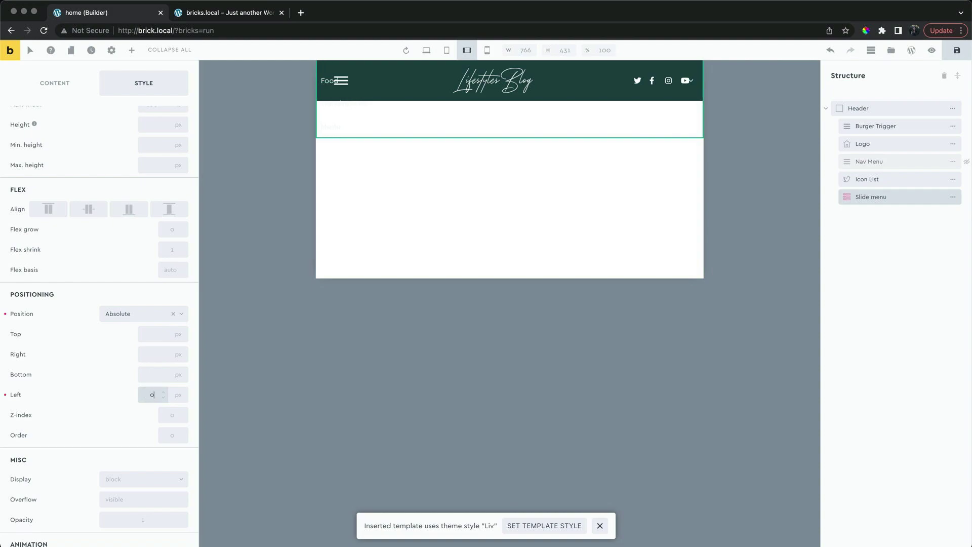
click(144, 354)
text(0)
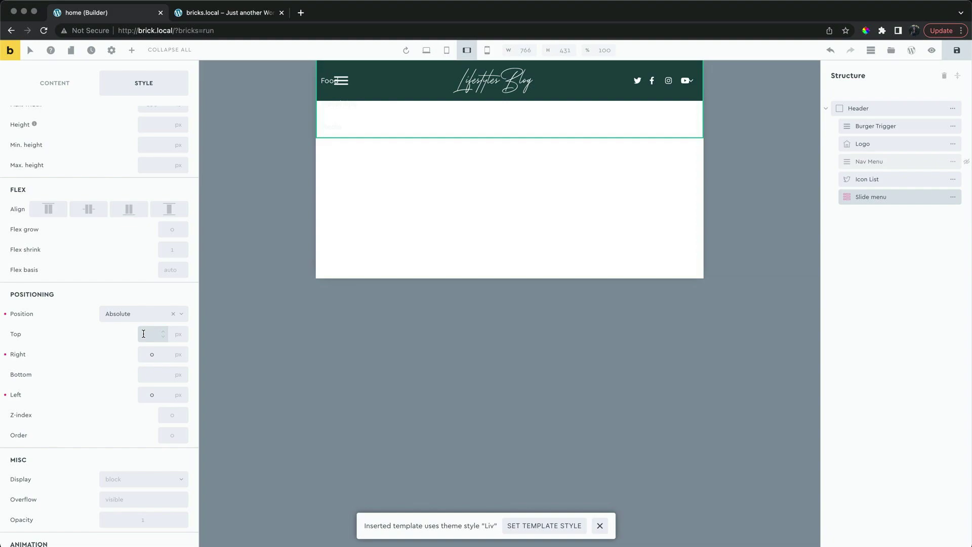
text(100)
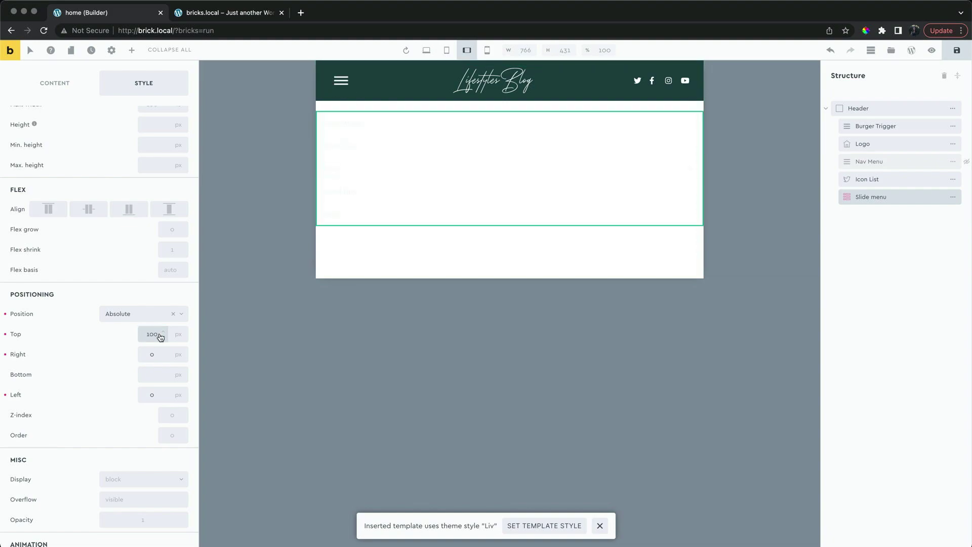
click(180, 335)
click(167, 400)
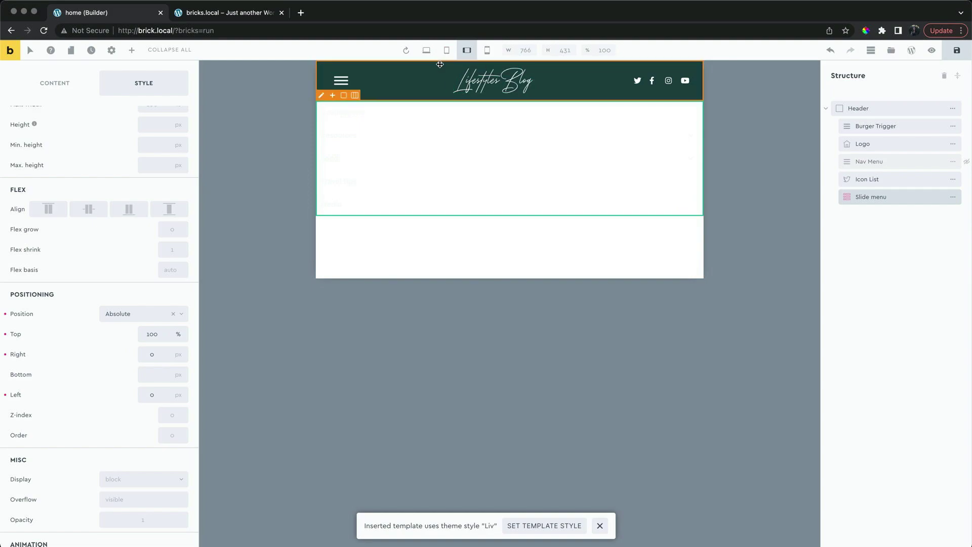
mouse_move(473, 147)
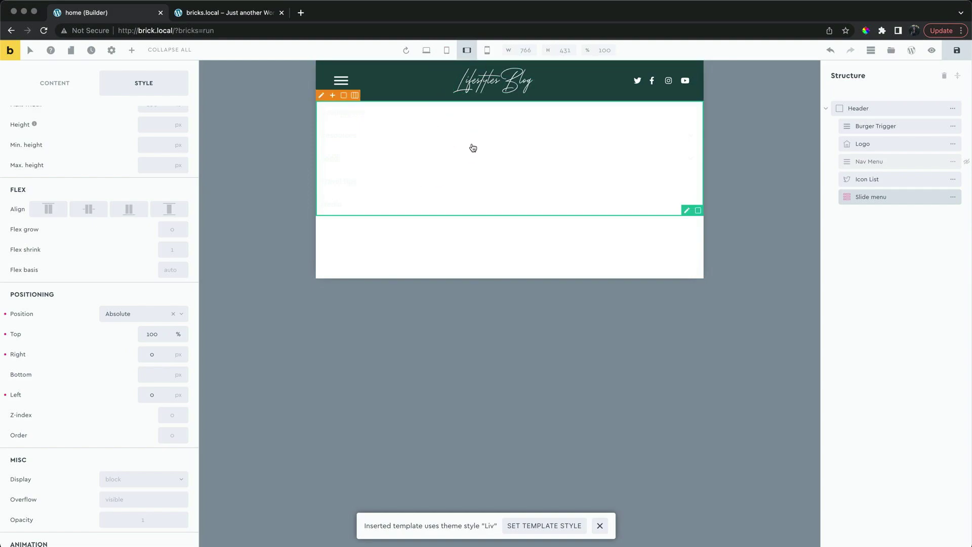
click(80, 86)
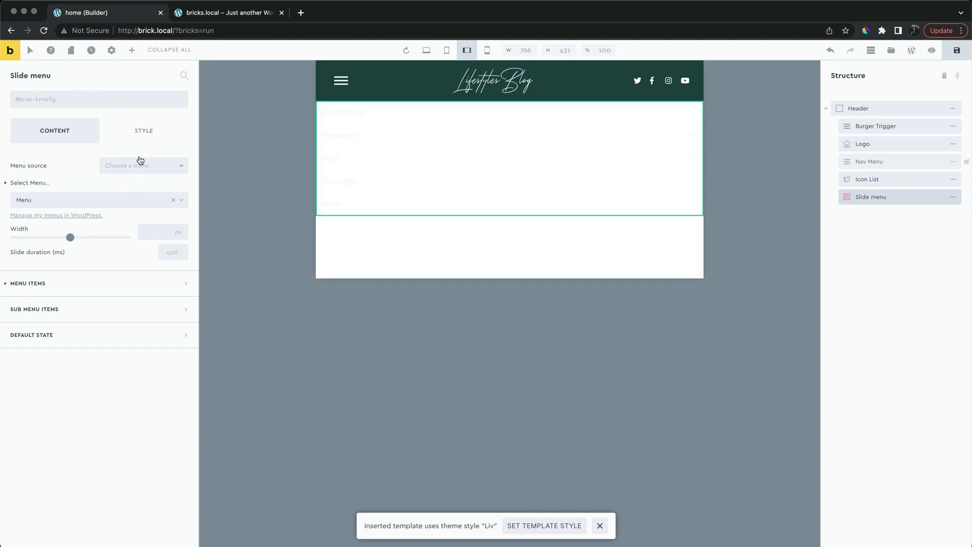
Sample the header's dark green colour with the ColorPick eyedropper
click(150, 140)
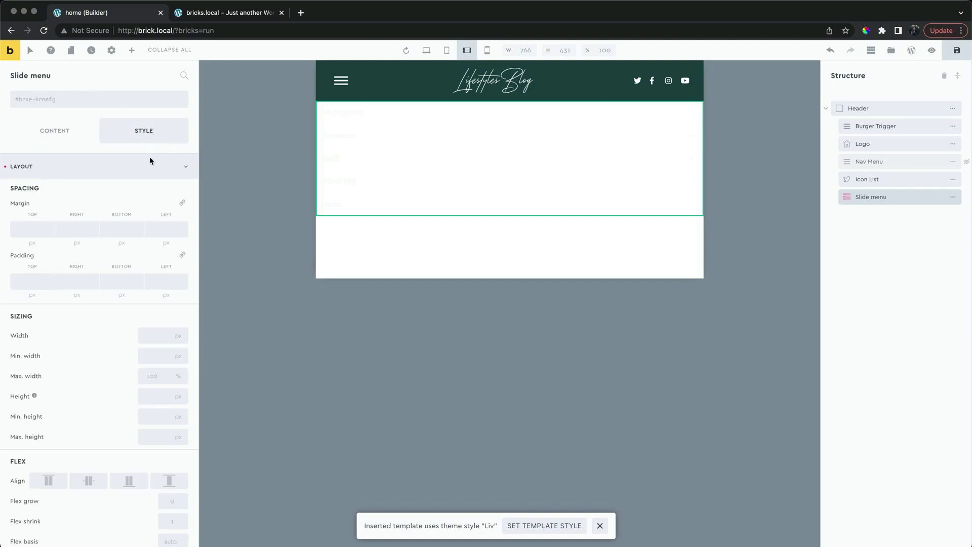
click(150, 164)
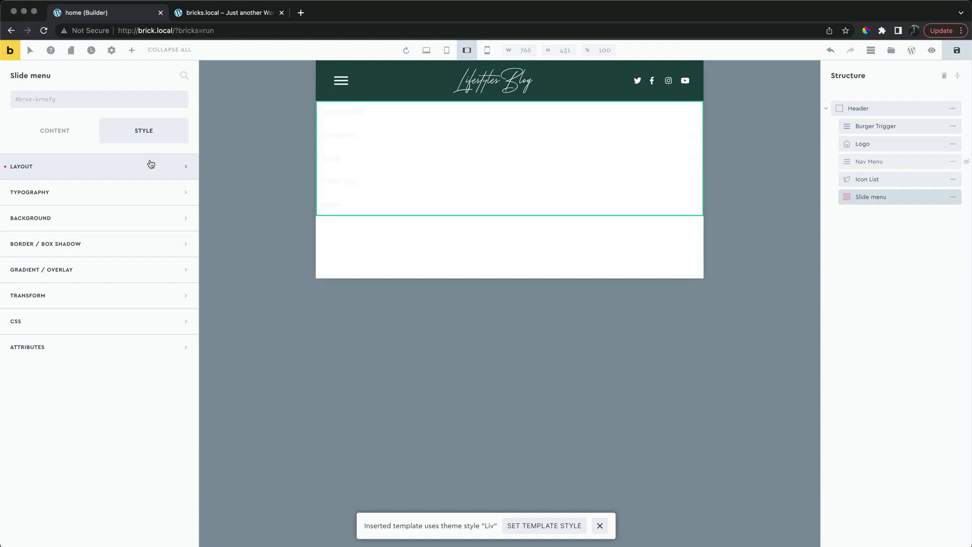
click(145, 214)
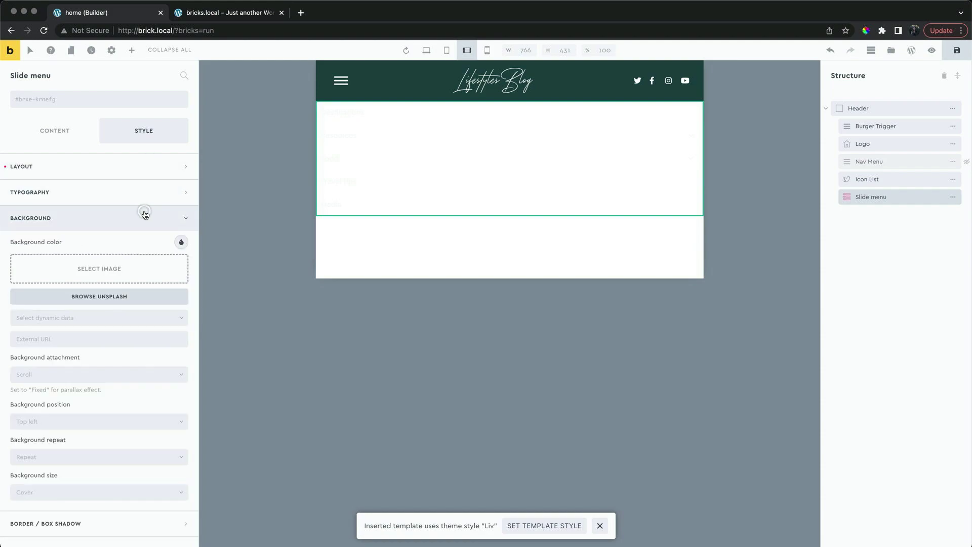
click(181, 243)
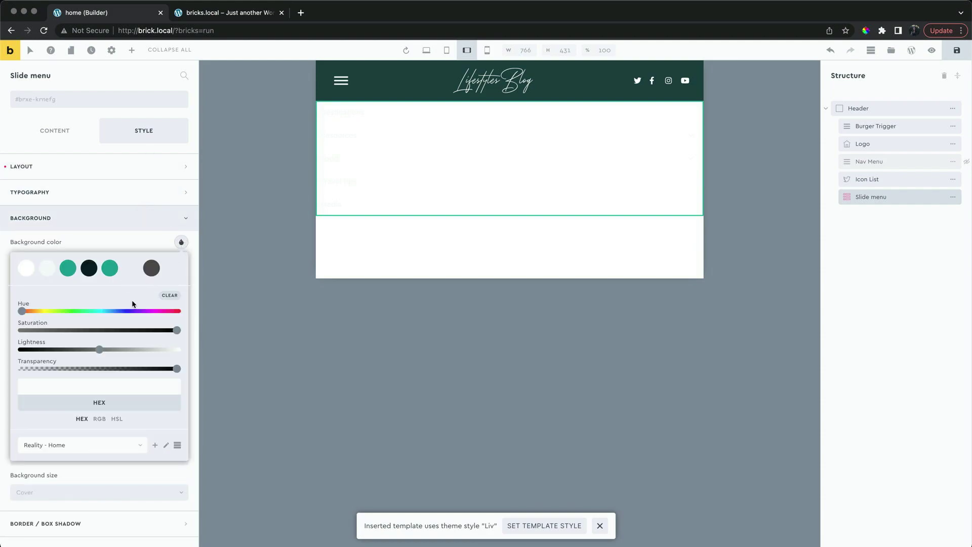
click(148, 247)
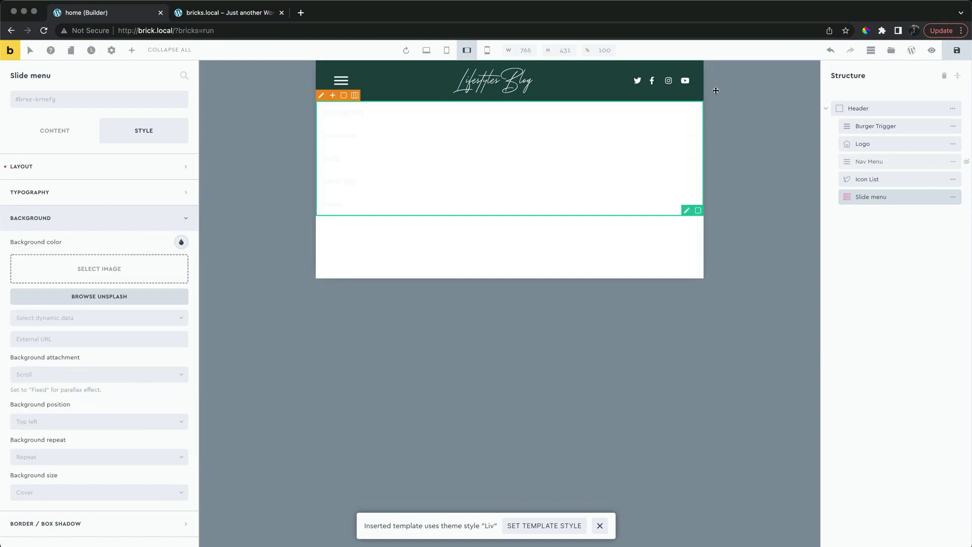
click(866, 32)
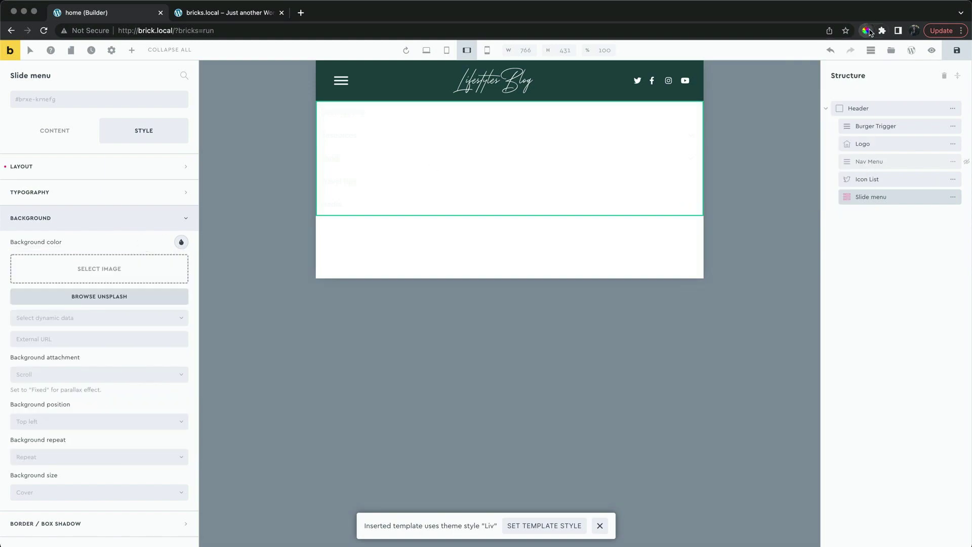
click(588, 83)
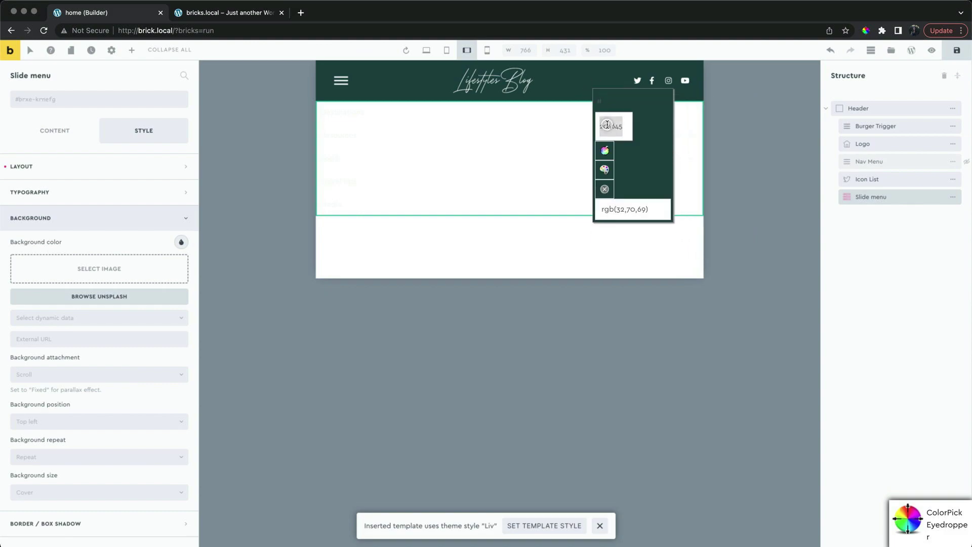
key(Escape)
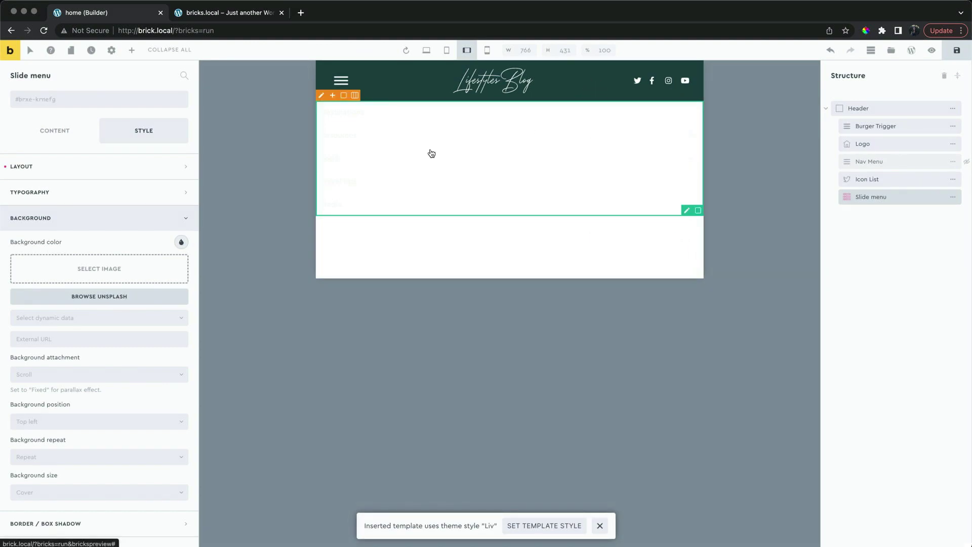
Set the slide menu background to #204645 and test the Resources submenu in the preview
click(181, 243)
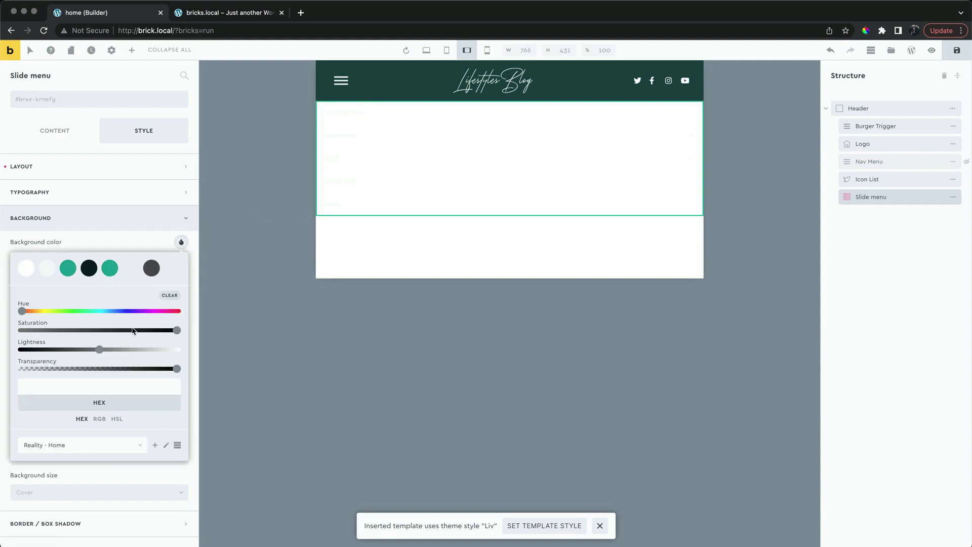
click(103, 390)
text(204645)
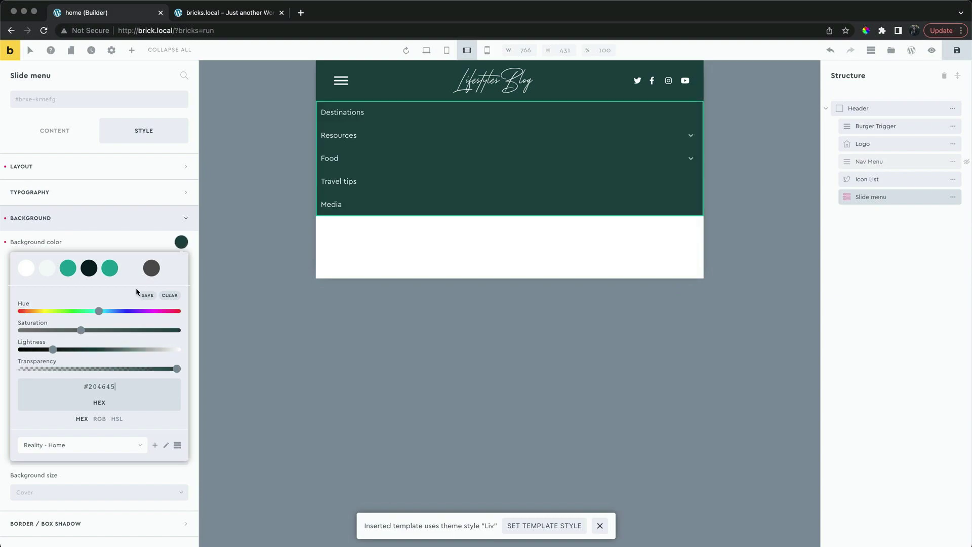
click(136, 249)
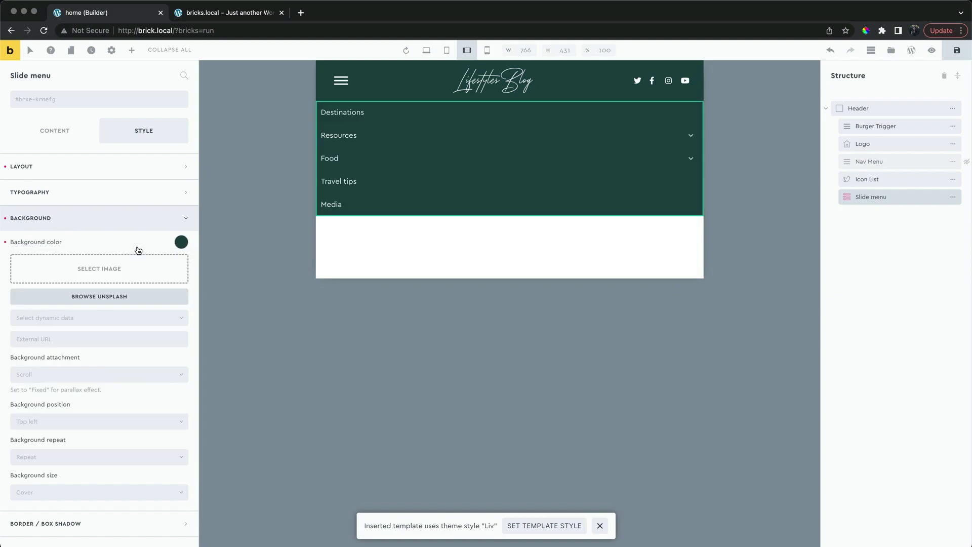
click(484, 139)
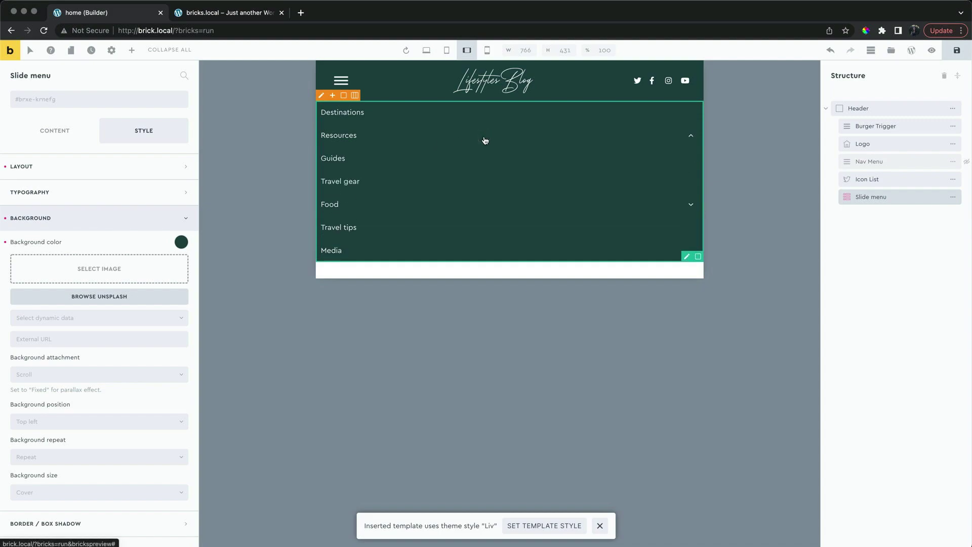
click(485, 140)
click(484, 140)
Set the slide menu's slide animation duration to 300 ms
click(78, 131)
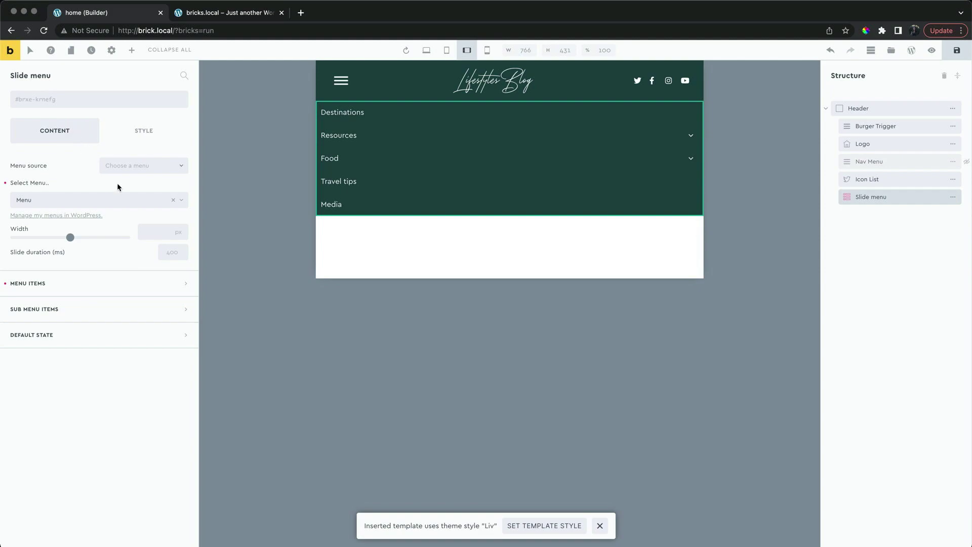
click(165, 251)
text(300)
Give menu links 20 px right and 34 px left padding, and shrink the bottom spacing
click(140, 286)
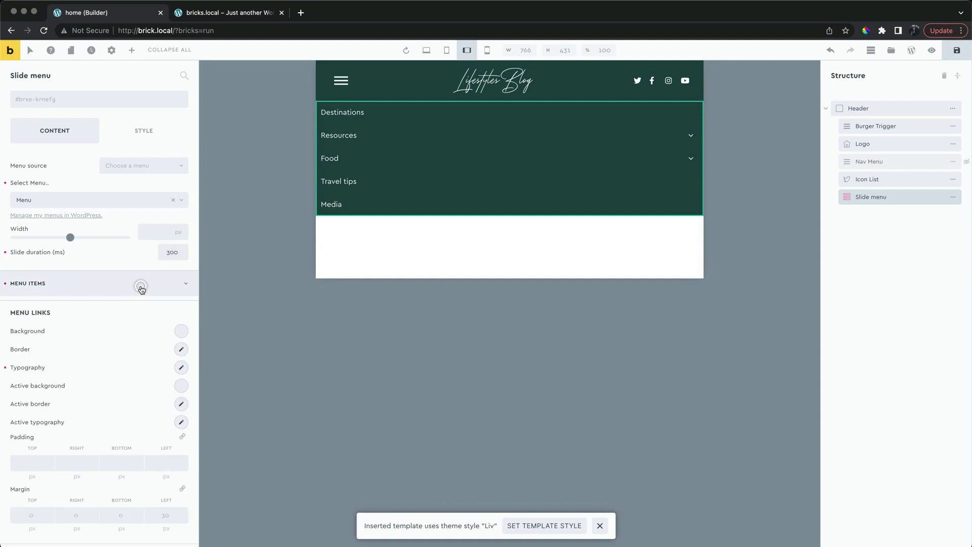
scroll(98, 391, down, 1)
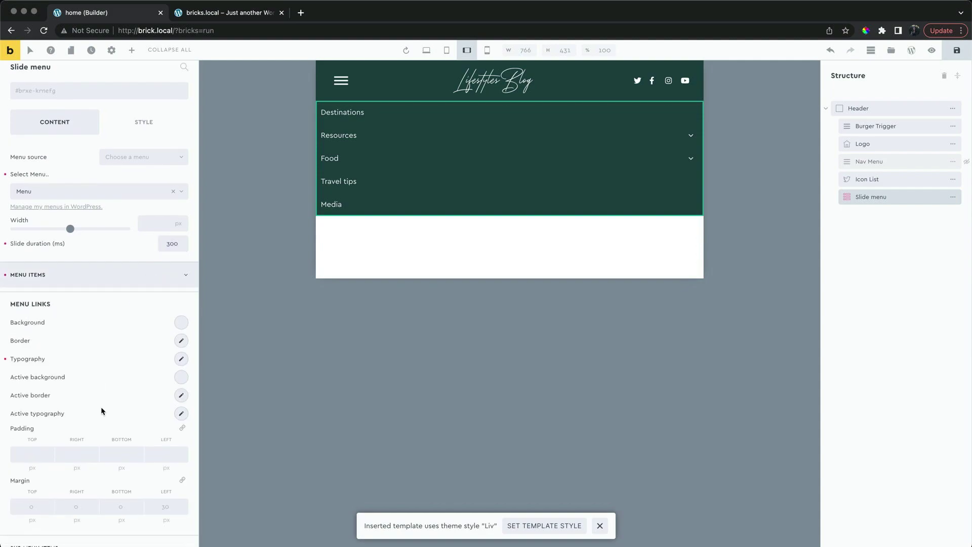
click(74, 454)
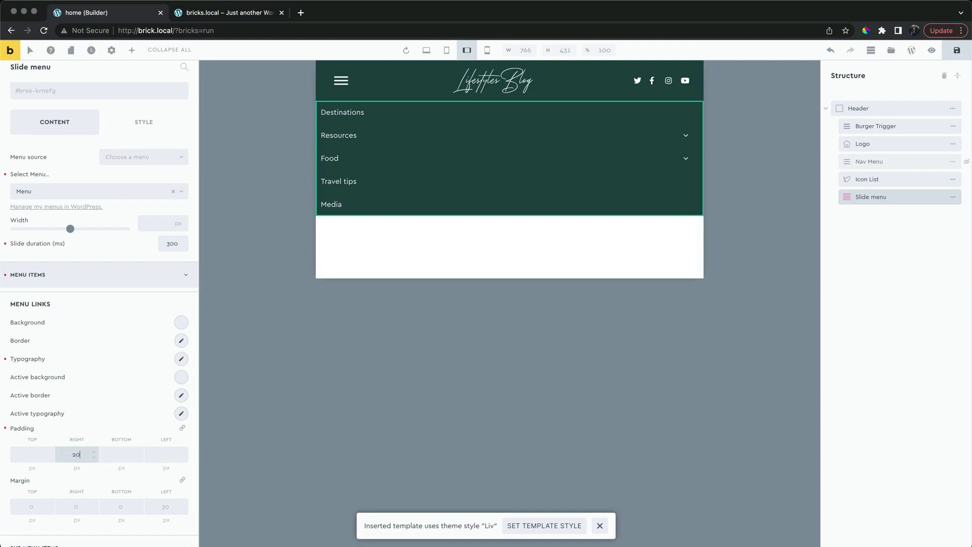
click(154, 458)
text(20)
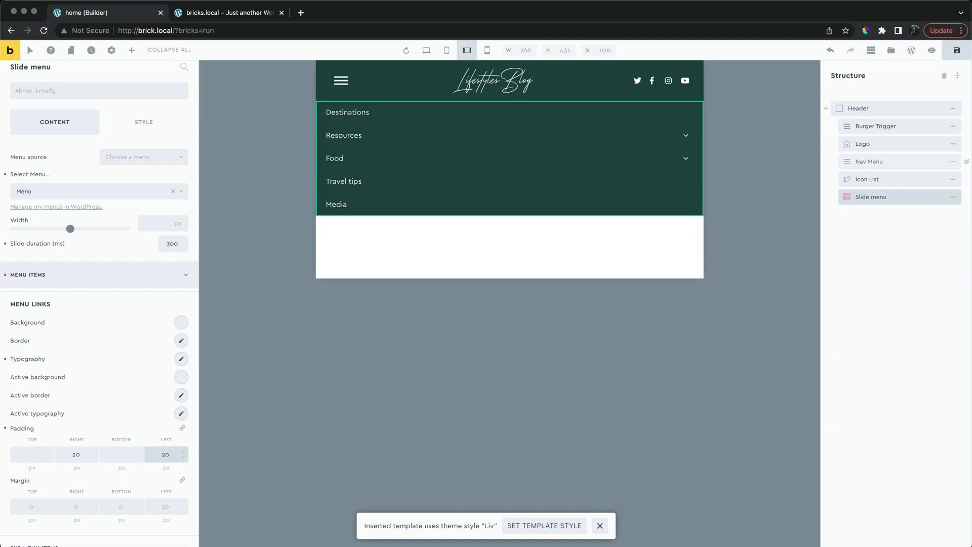
key(Up)
key(Up)
key(Up)
key(Up)
key(Up)
key(Up)
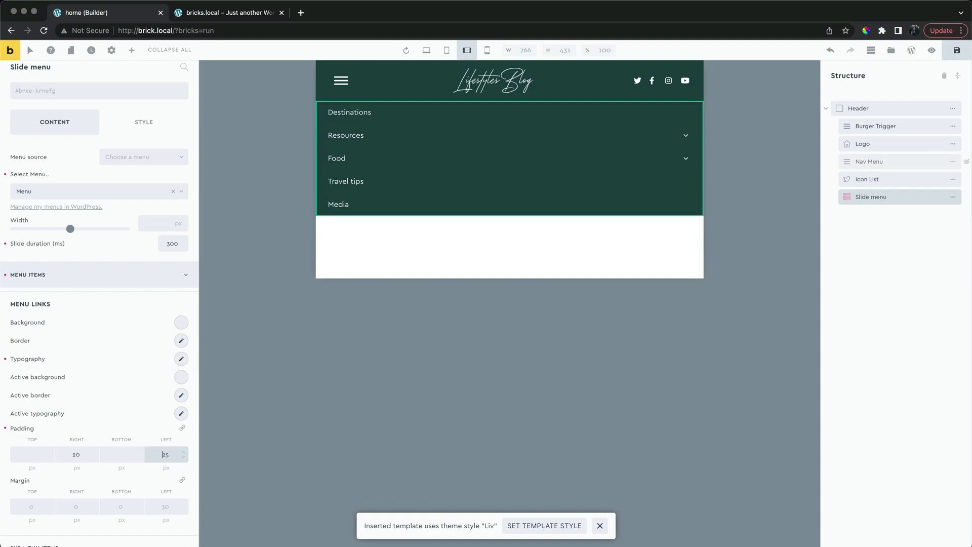
key(Up)
key(Up)
key(Up)
key(Up)
key(Up)
key(Up)
key(Up)
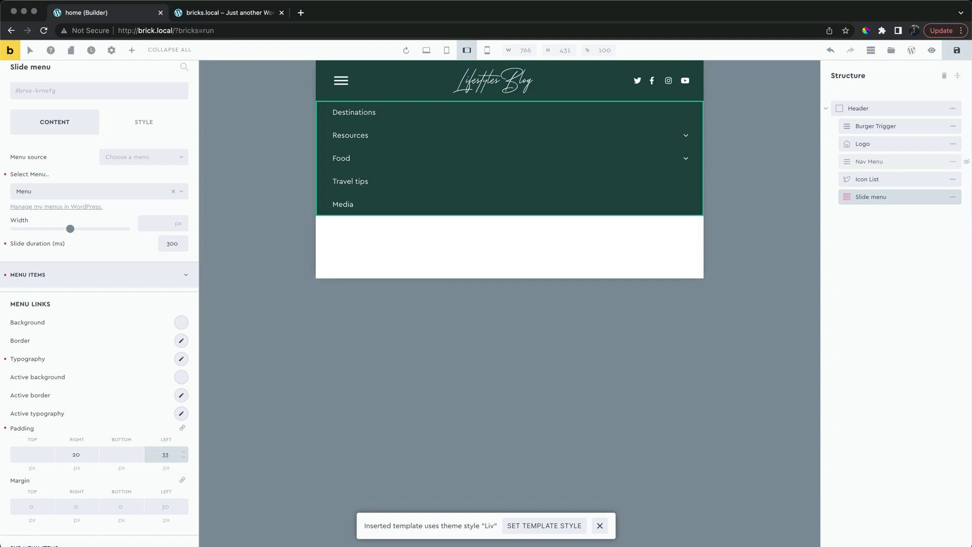
key(Up)
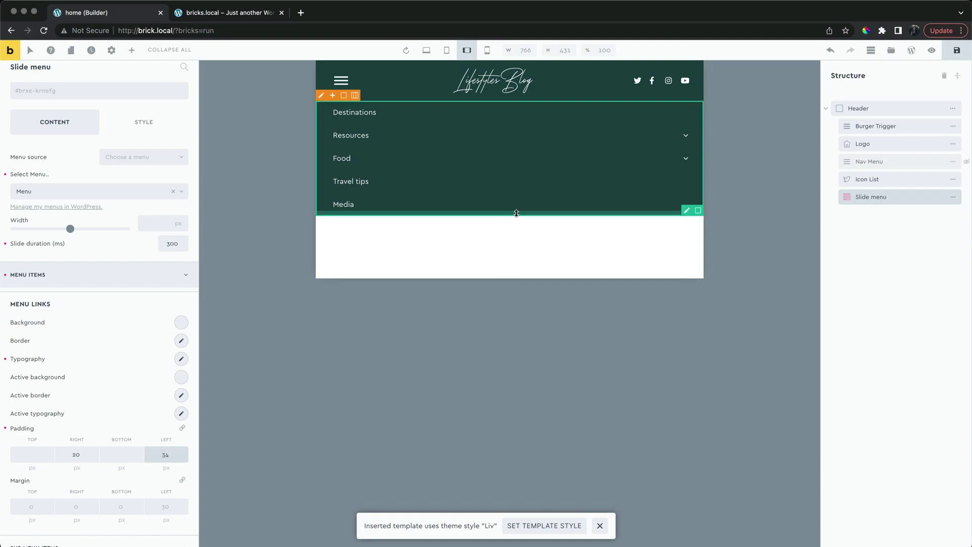
mouse_move(515, 219)
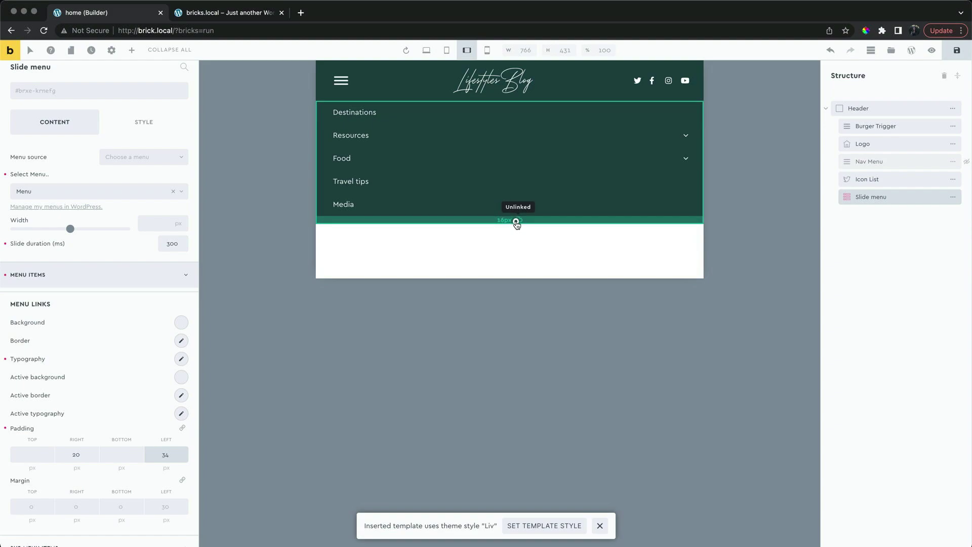
mouse_move(516, 223)
mouse_down()
mouse_move(489, 259)
mouse_move(503, 217)
mouse_up()
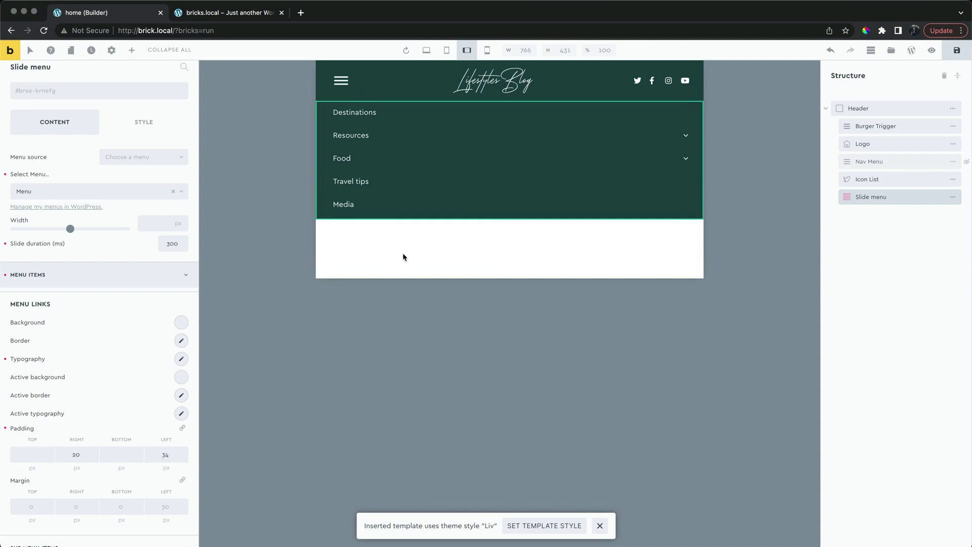
Make the slide menu hidden by default but shown open in the builder
click(168, 283)
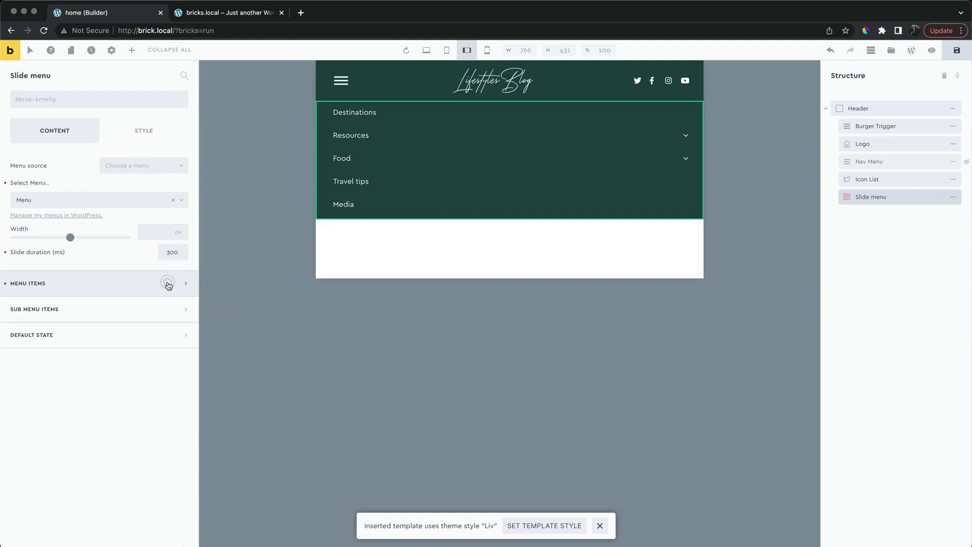
click(133, 332)
click(136, 362)
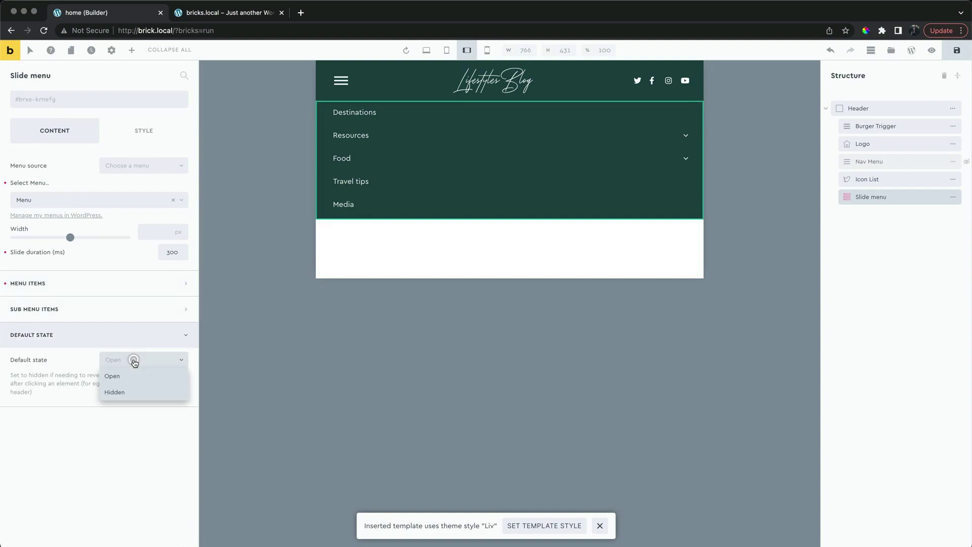
click(142, 392)
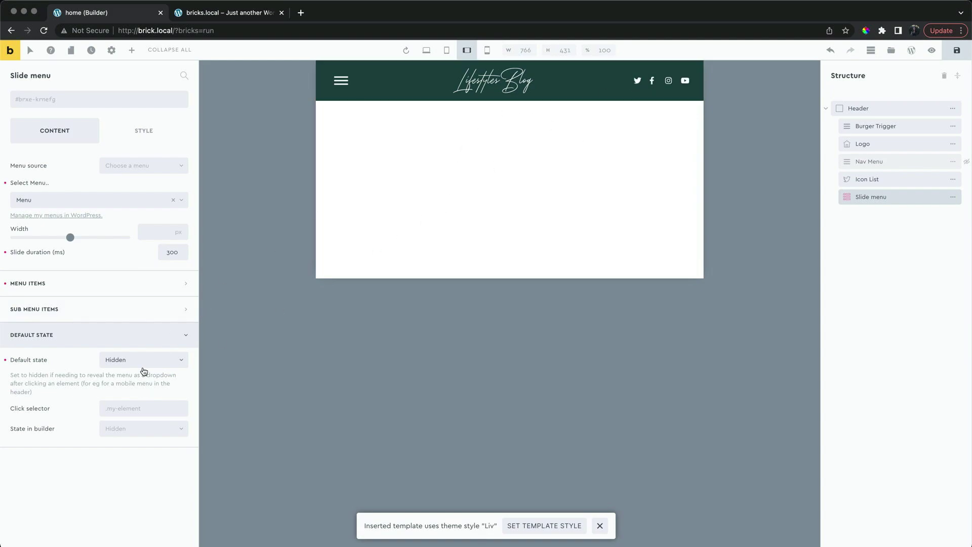
click(140, 430)
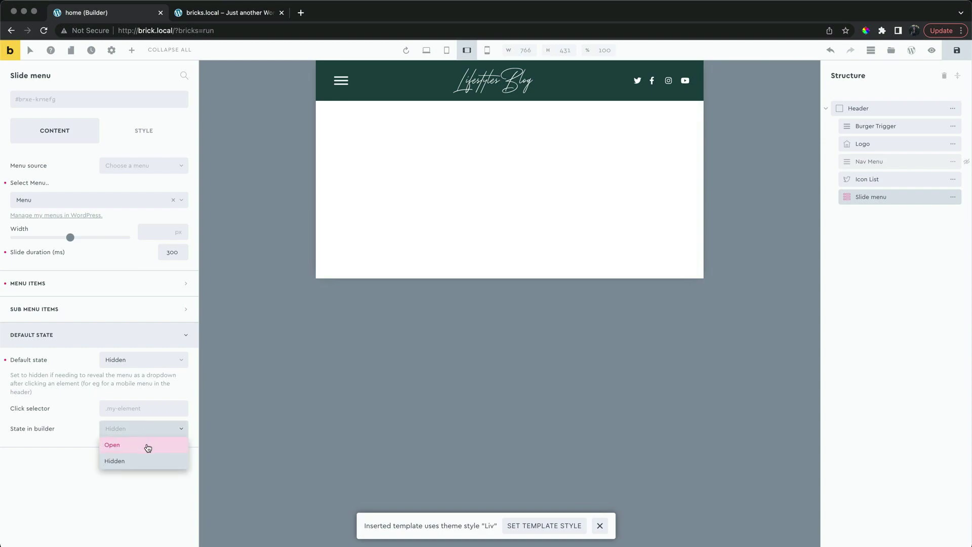
click(146, 444)
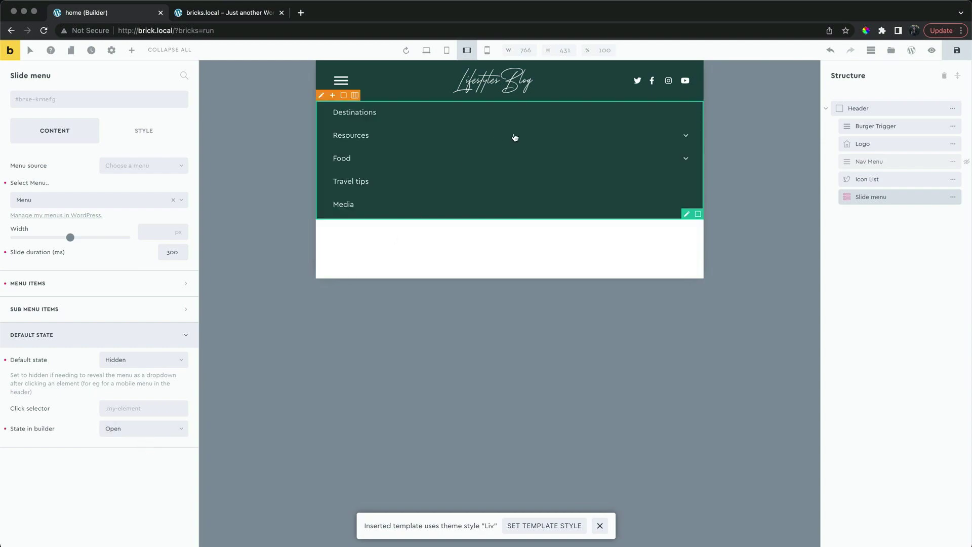
Enter .mobile-menu-toggle as the slide menu's click selector and copy the class name
click(154, 409)
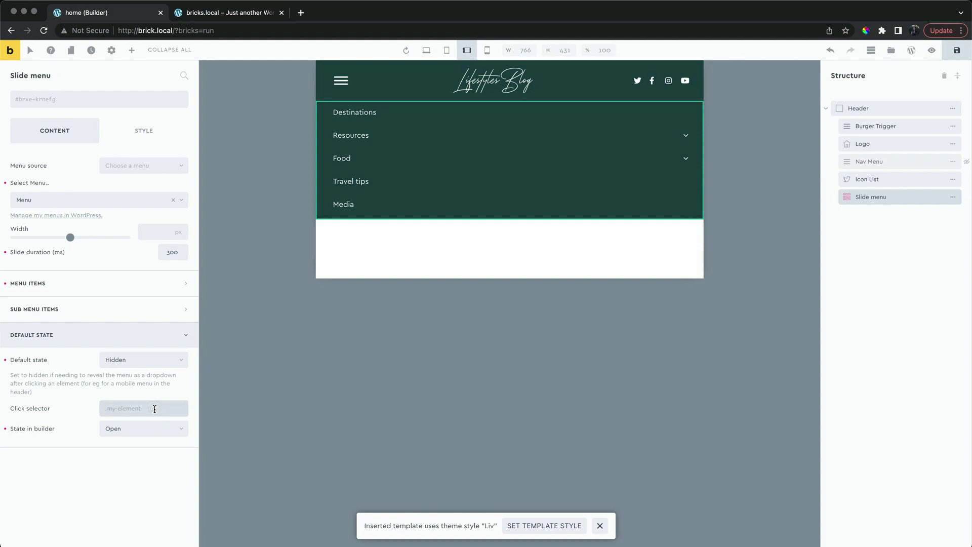
text(.mobile-menu-toggle)
drag(108, 409, 171, 409)
key(ctrl+c)
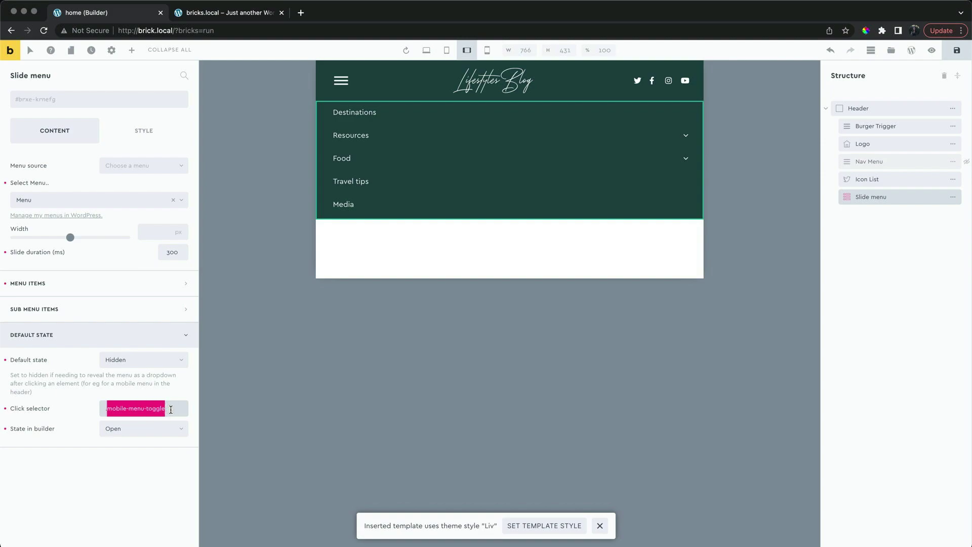
Add the mobile-menu-toggle class to the Burger Trigger
click(874, 126)
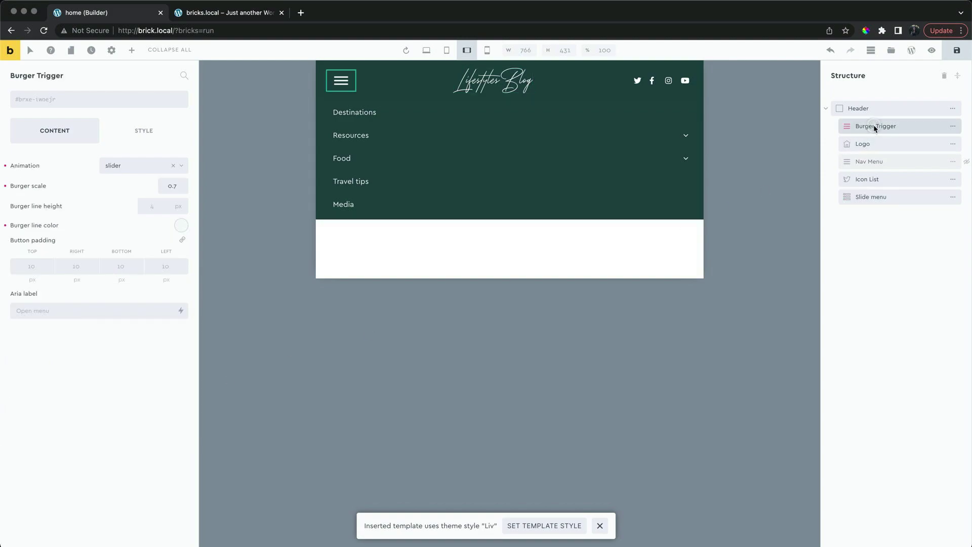
click(89, 99)
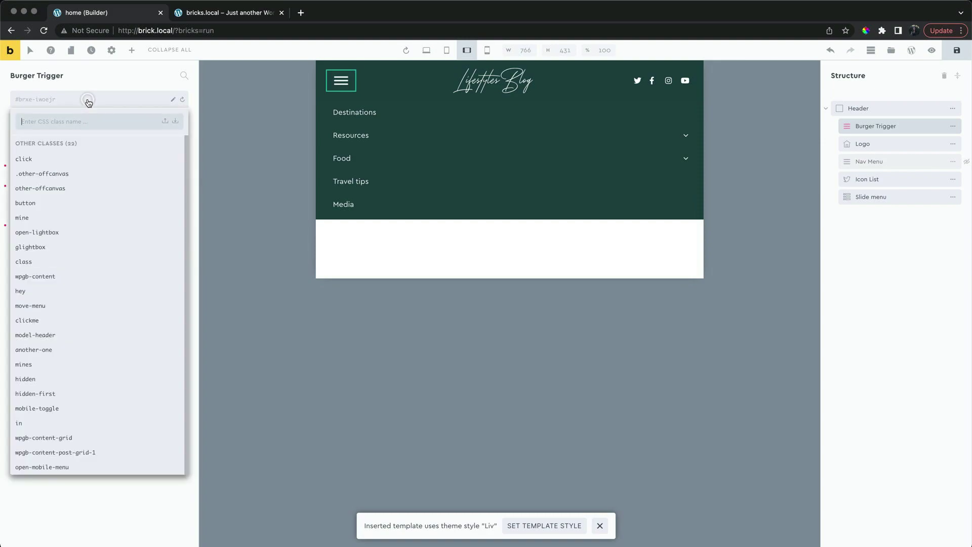
key(ctrl+v)
key(Return)
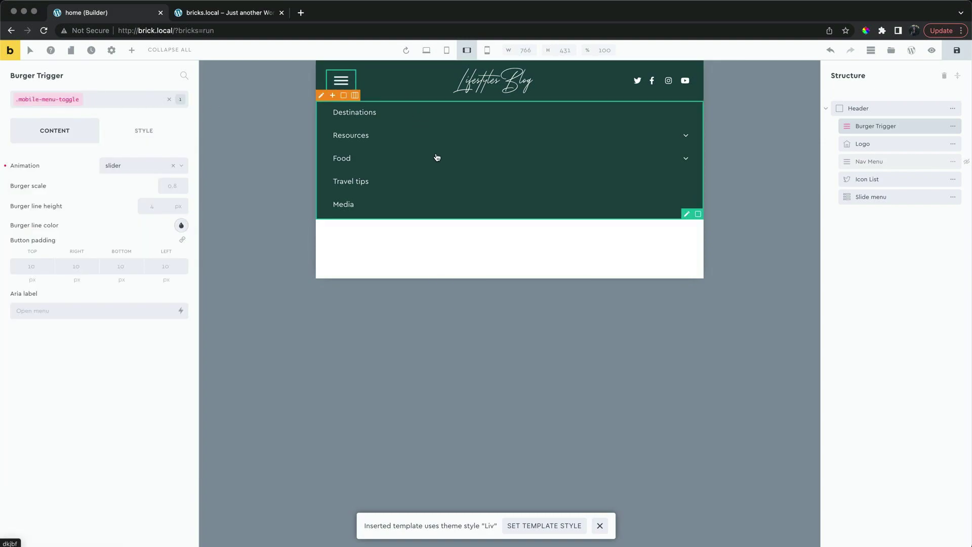
Set the slide menu's builder state back to Hidden
click(869, 197)
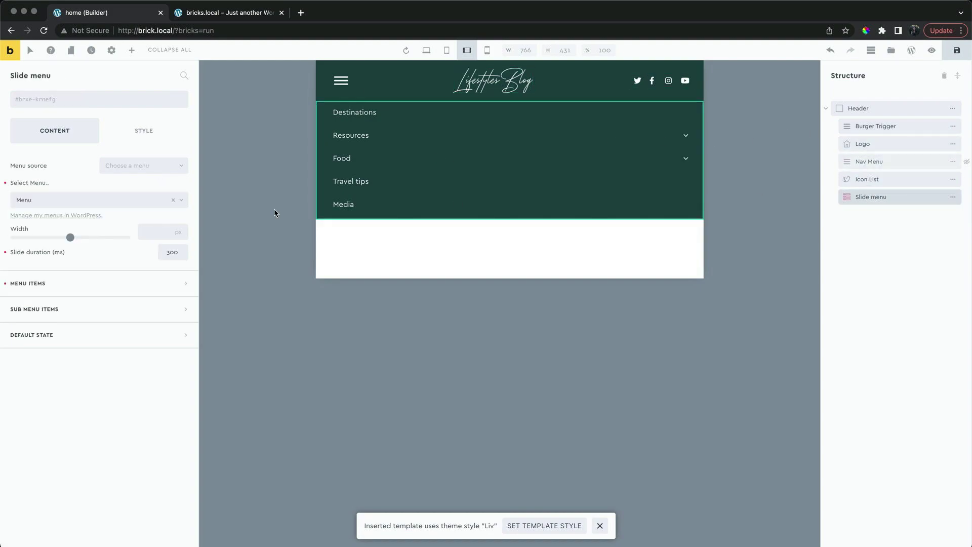
click(133, 334)
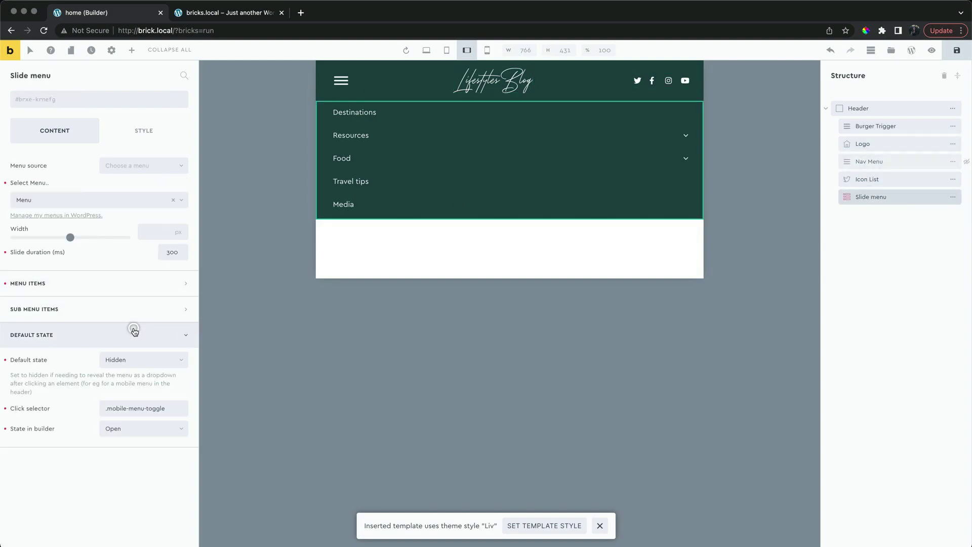
click(138, 429)
click(114, 461)
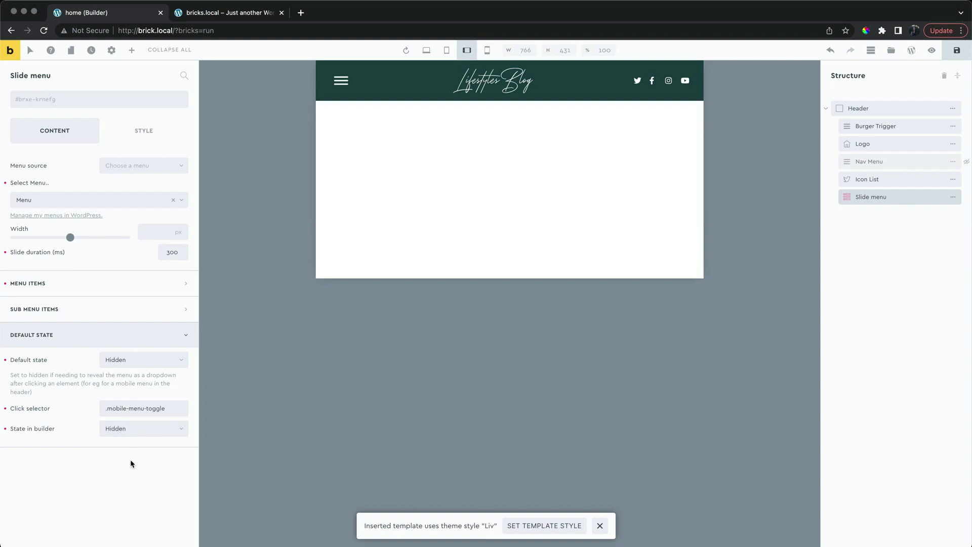
Save the page, view the live header, and return to the builder tab
click(966, 54)
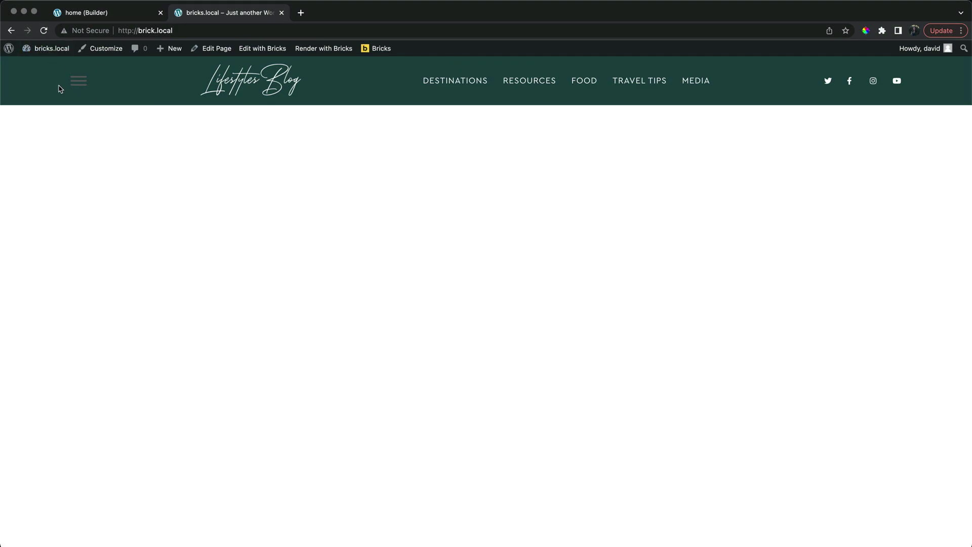
click(98, 12)
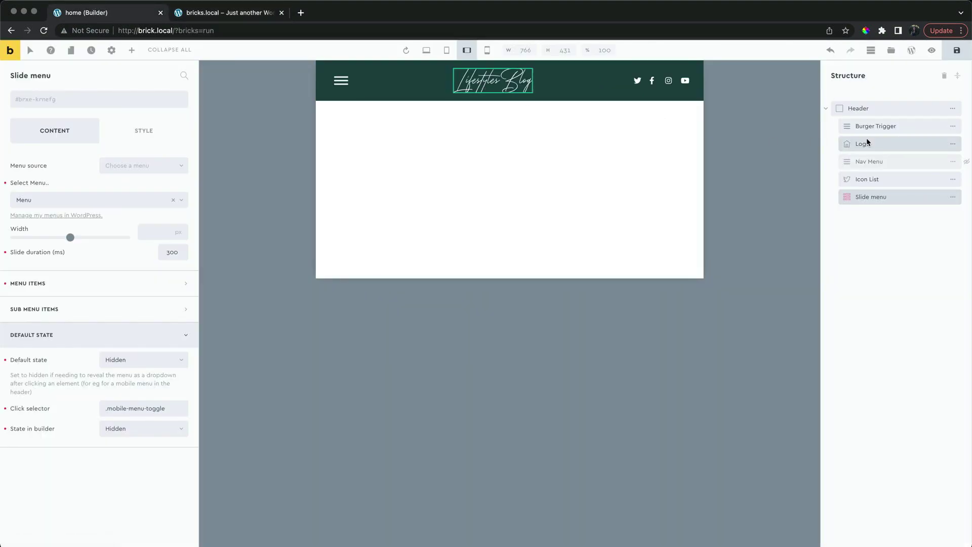
Set the Burger Trigger's display to none at the Desktop breakpoint
click(425, 52)
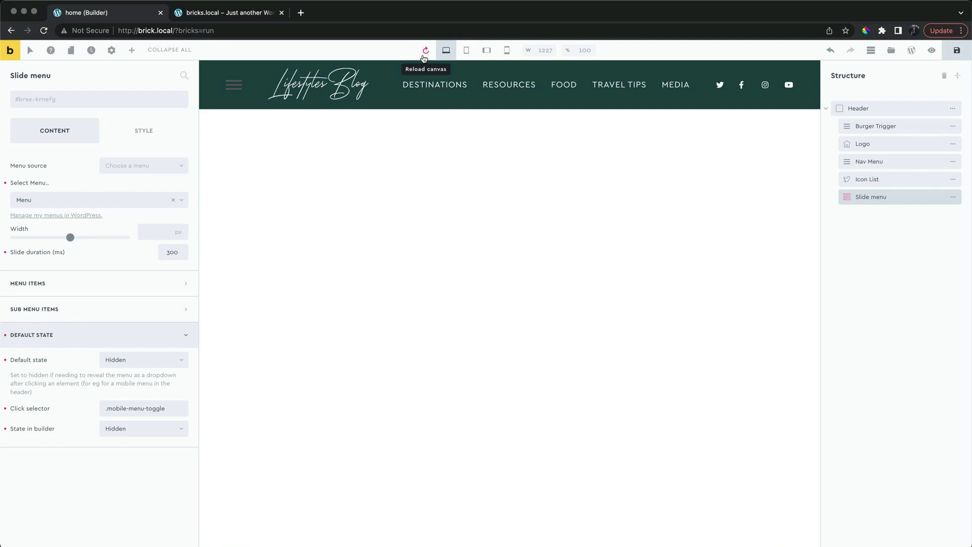
click(877, 127)
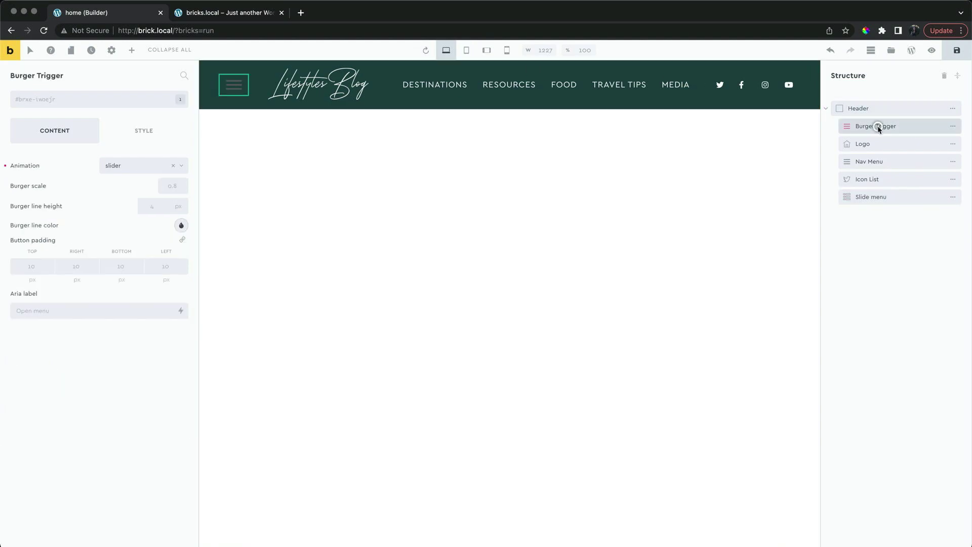
click(142, 132)
click(131, 166)
scroll(108, 314, down, 4)
scroll(107, 314, down, 2)
scroll(107, 314, down, 2)
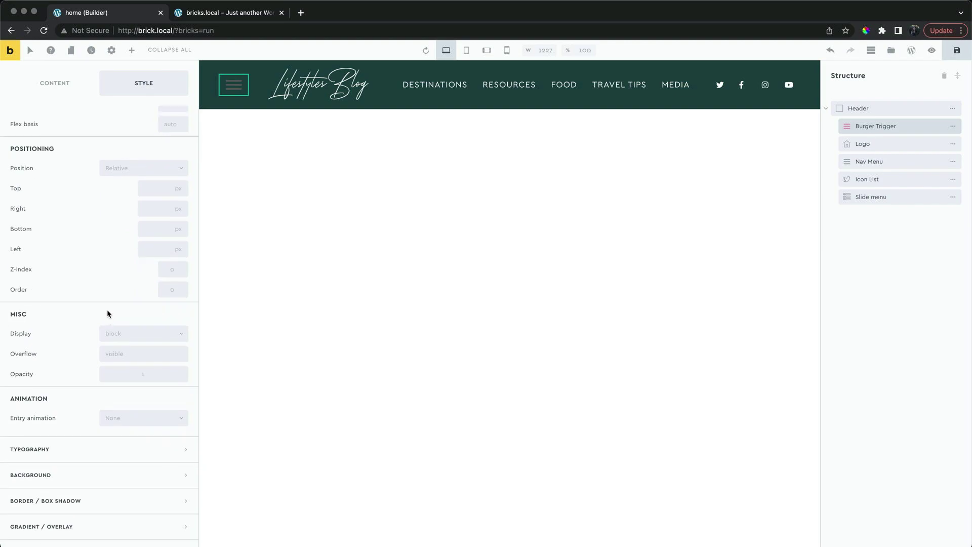
click(135, 323)
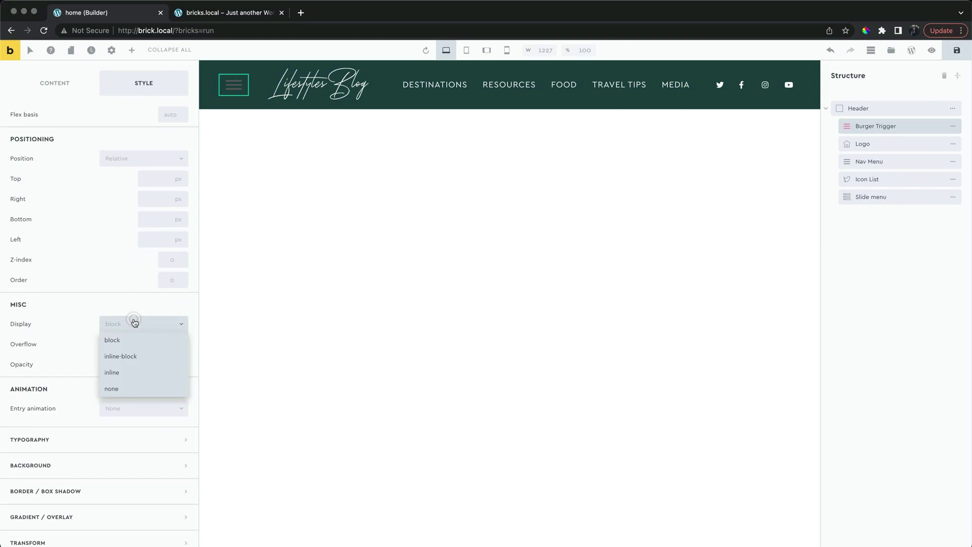
click(130, 388)
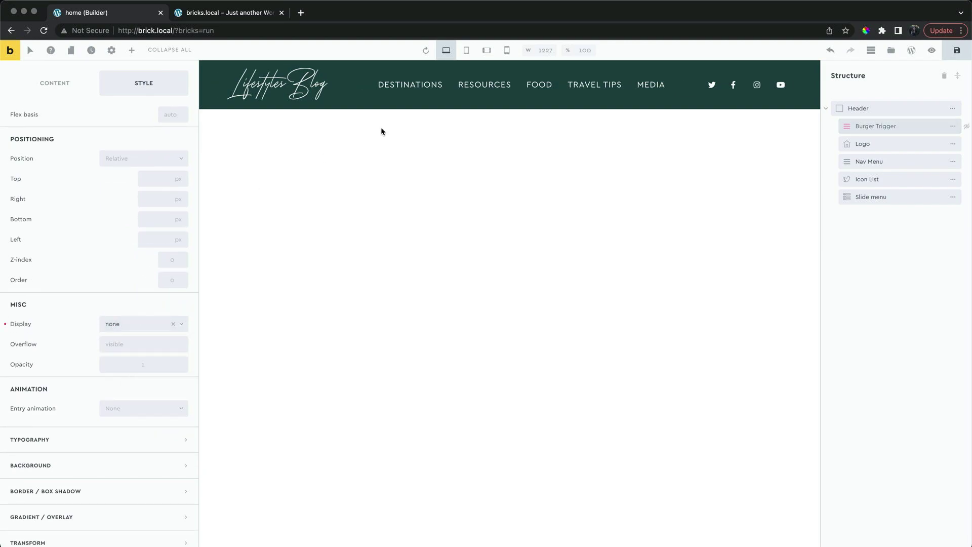
Set the burger's display to block at Mobile landscape, confirm desktop, and save
click(465, 53)
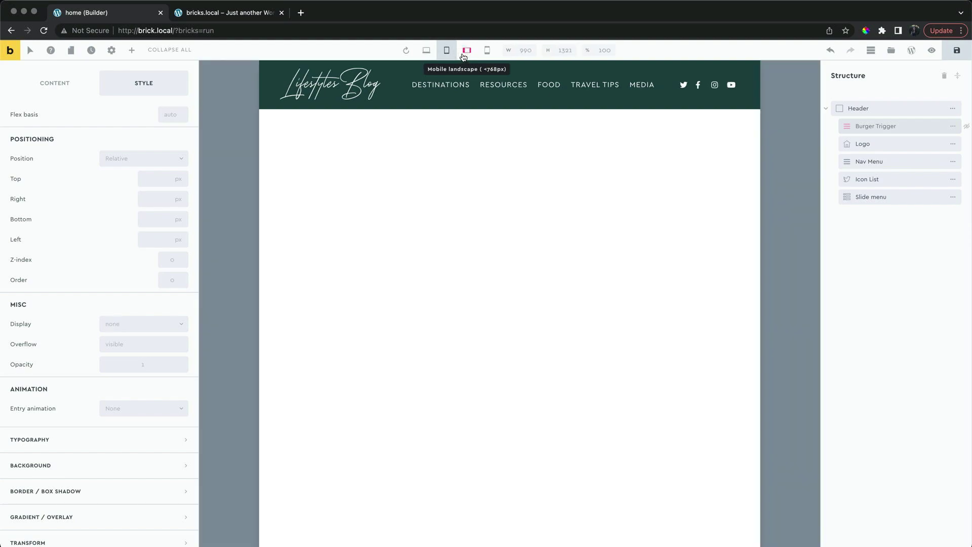
click(466, 50)
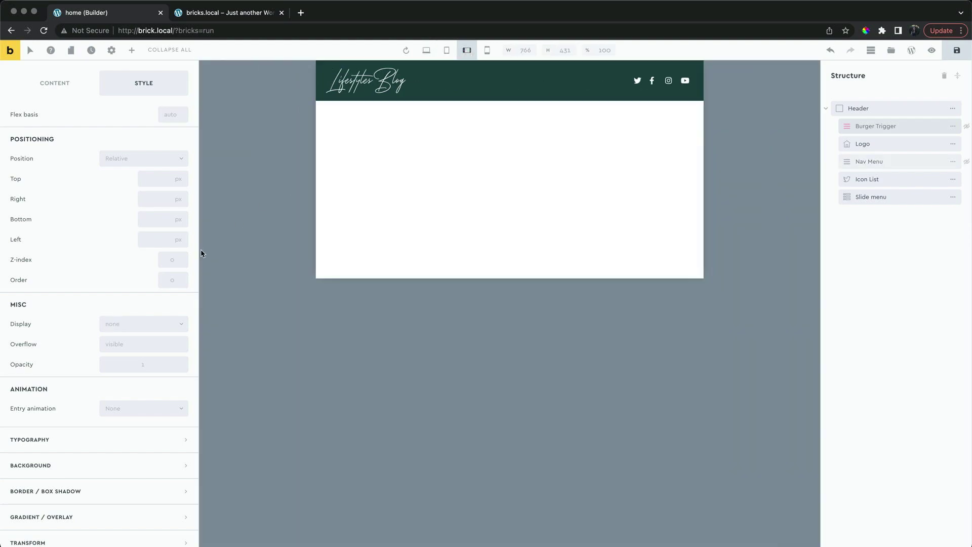
click(160, 322)
click(150, 336)
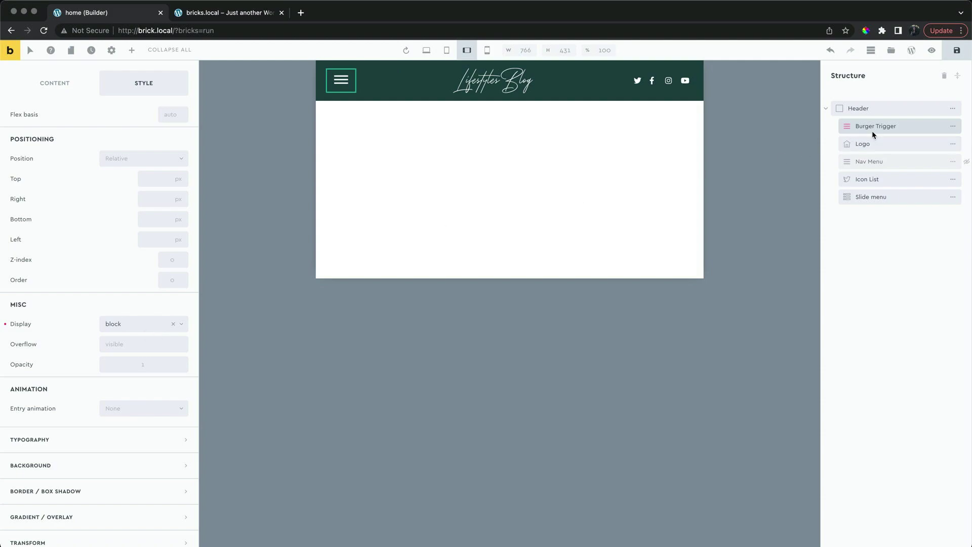
click(426, 52)
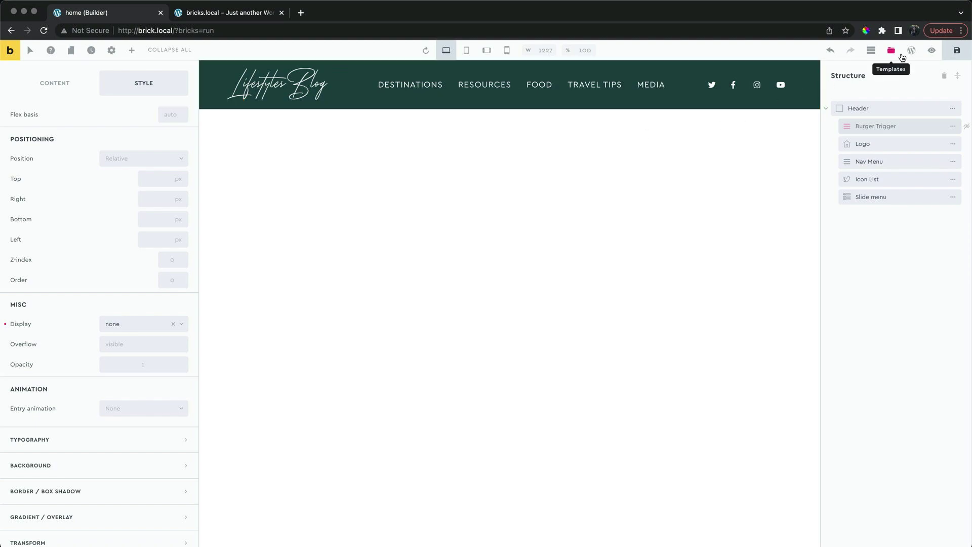
click(958, 50)
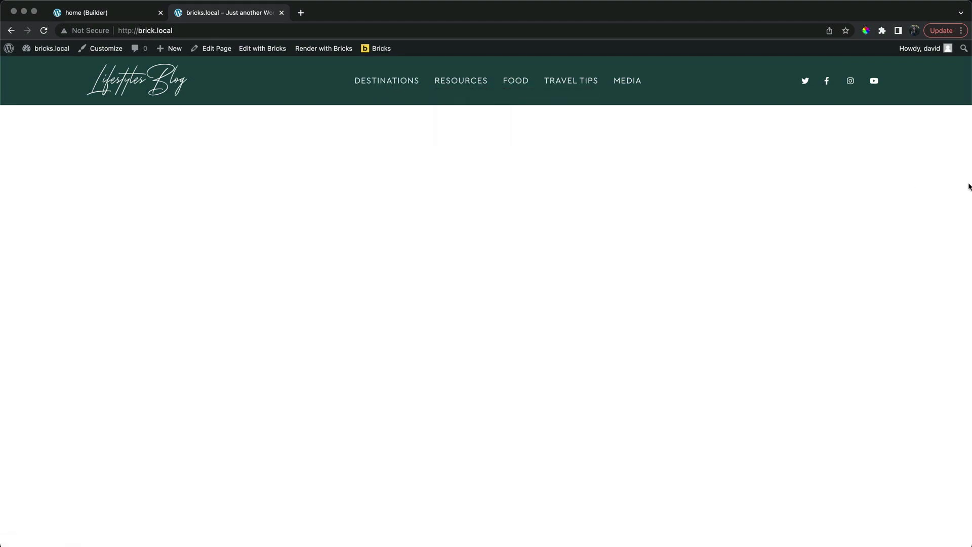
Narrow the live page to phone width and toggle the dark-green slide menu with the burger
mouse_move(969, 187)
mouse_down()
mouse_move(703, 182)
mouse_move(335, 150)
mouse_up()
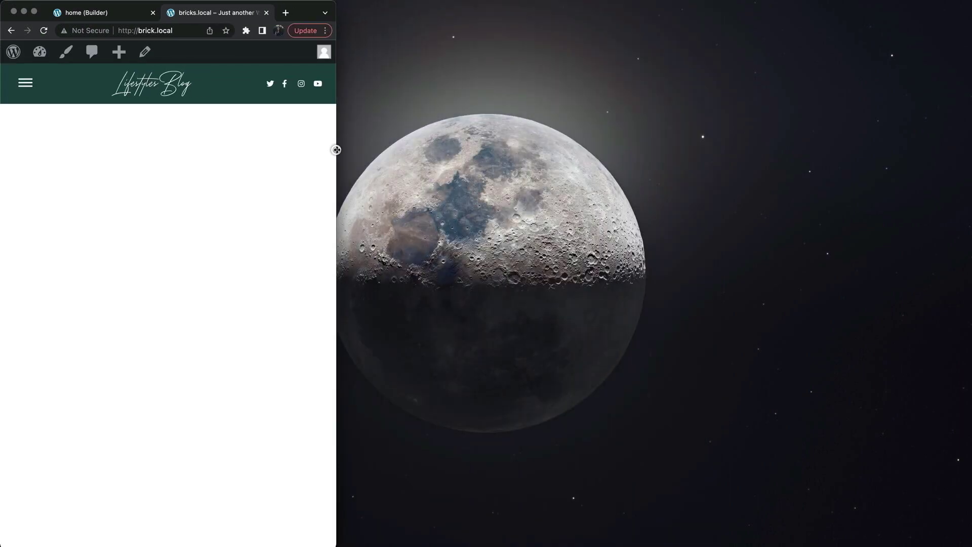
click(26, 83)
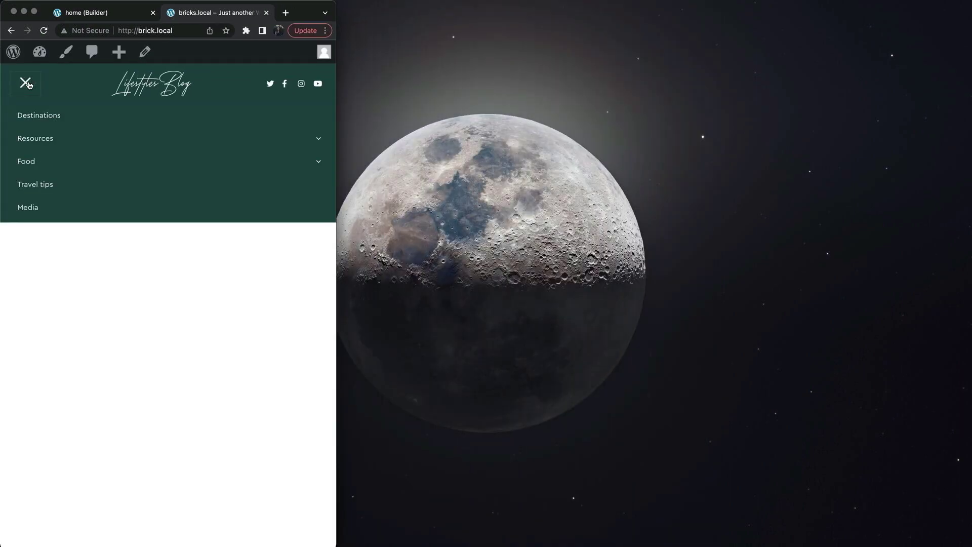
click(27, 83)
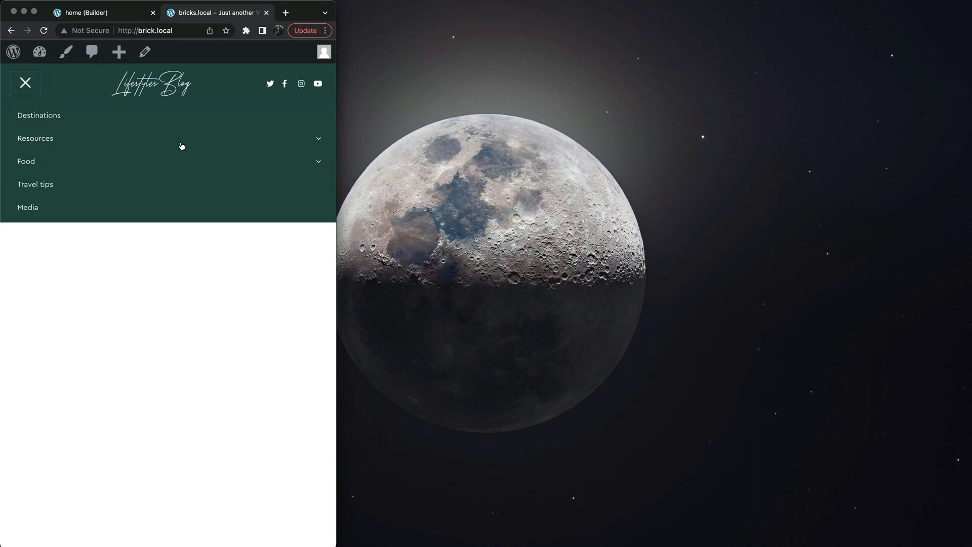